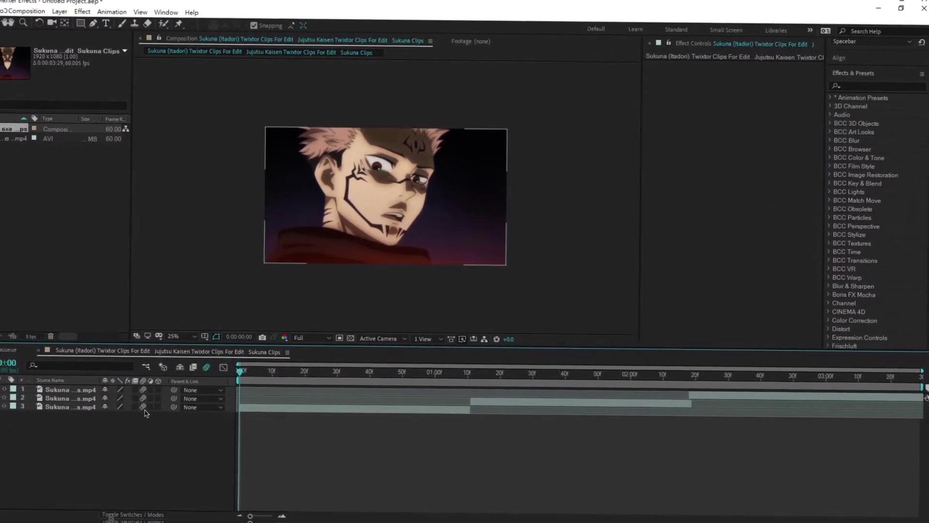
pyautogui.rightClick(192, 424)
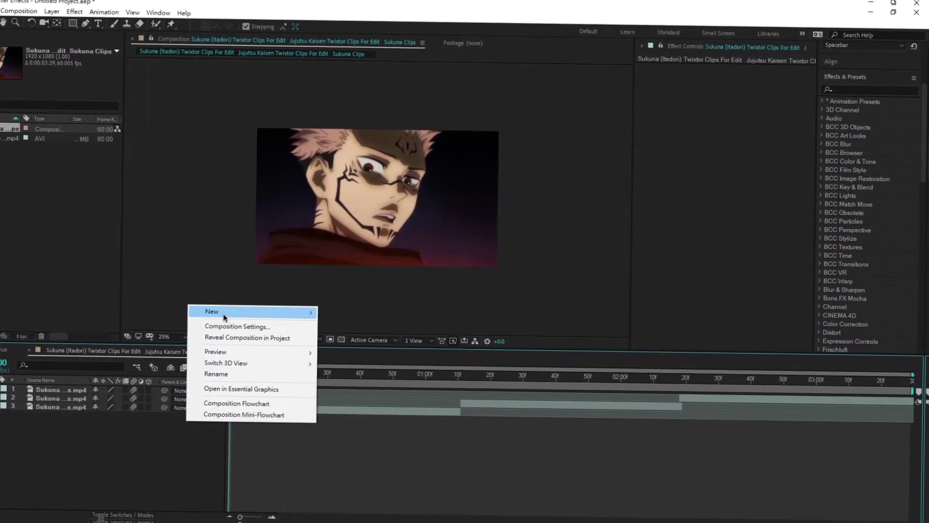
pyautogui.moveTo(218, 317)
pyautogui.click(231, 333)
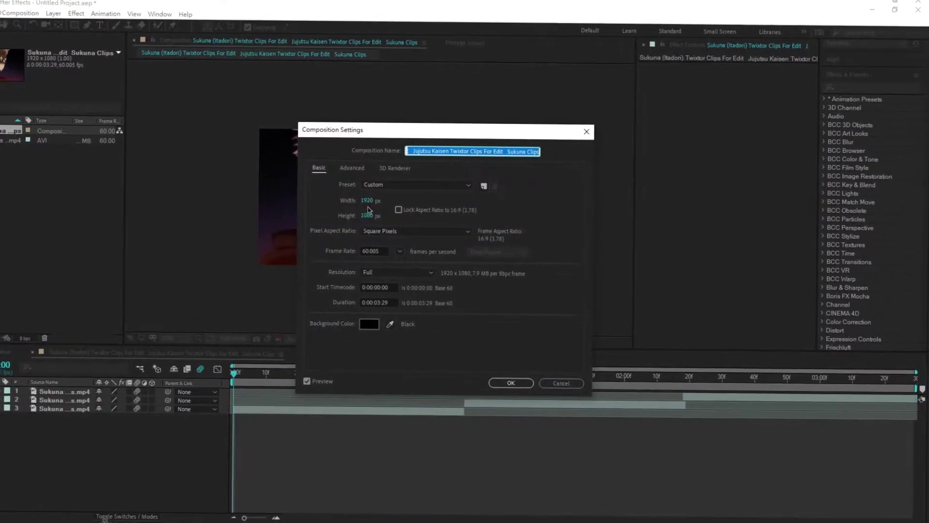
pyautogui.click(356, 171)
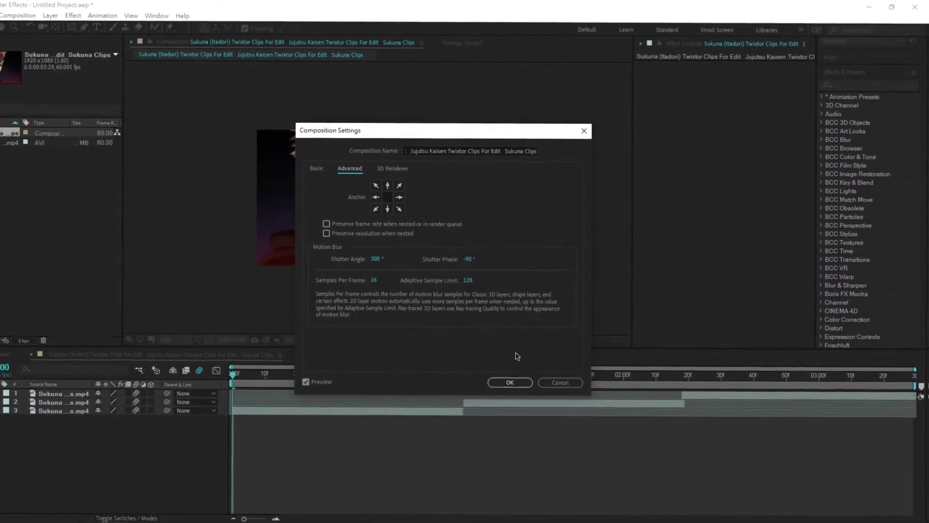
pyautogui.click(558, 381)
pyautogui.press('space')
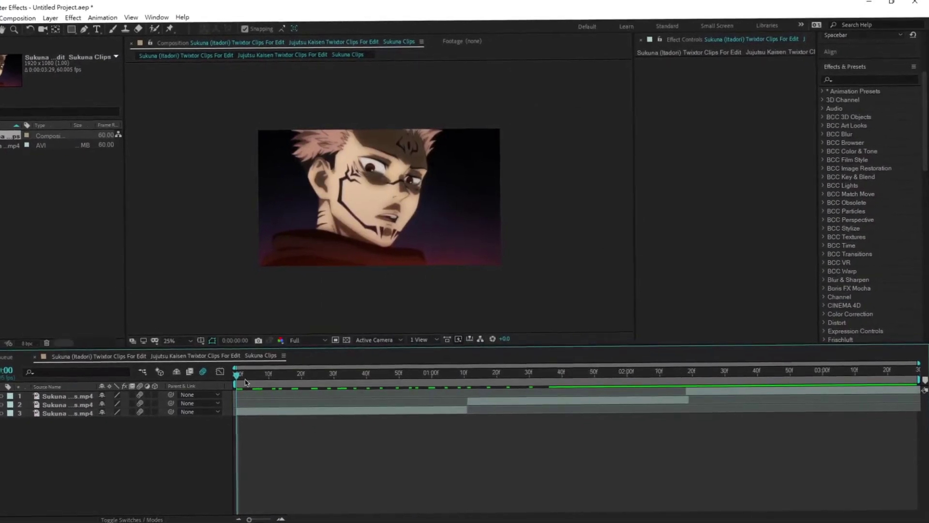
pyautogui.press('space')
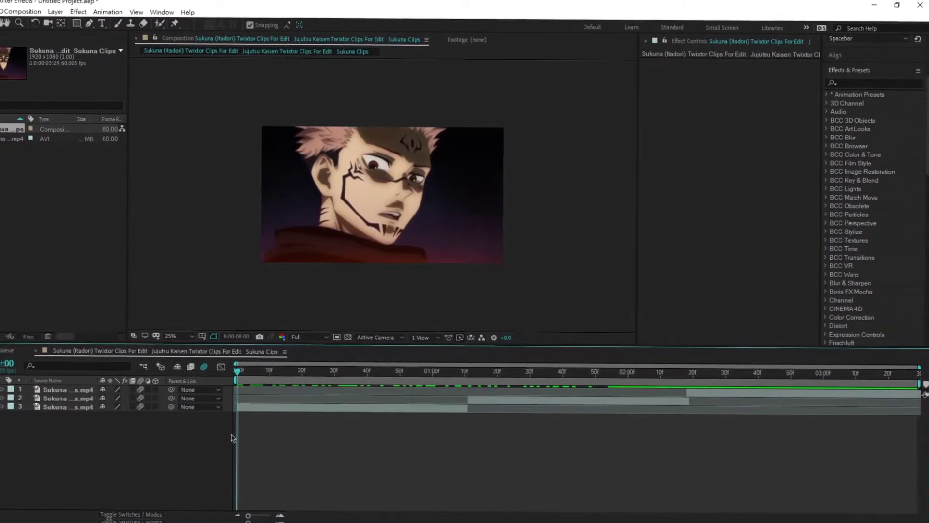
# Add a null layer and split it into three pieces, each placed above one of the clips
pyautogui.rightClick(181, 431)
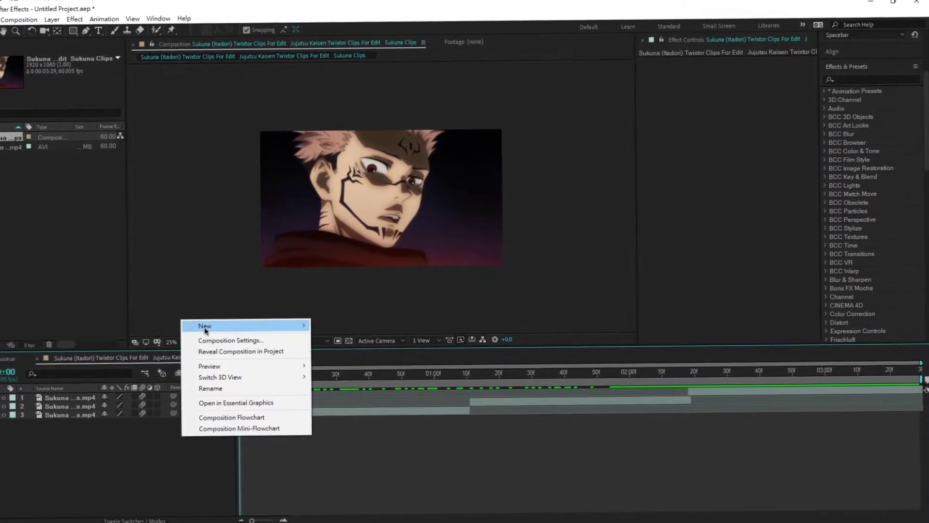
pyautogui.moveTo(205, 324)
pyautogui.click(361, 382)
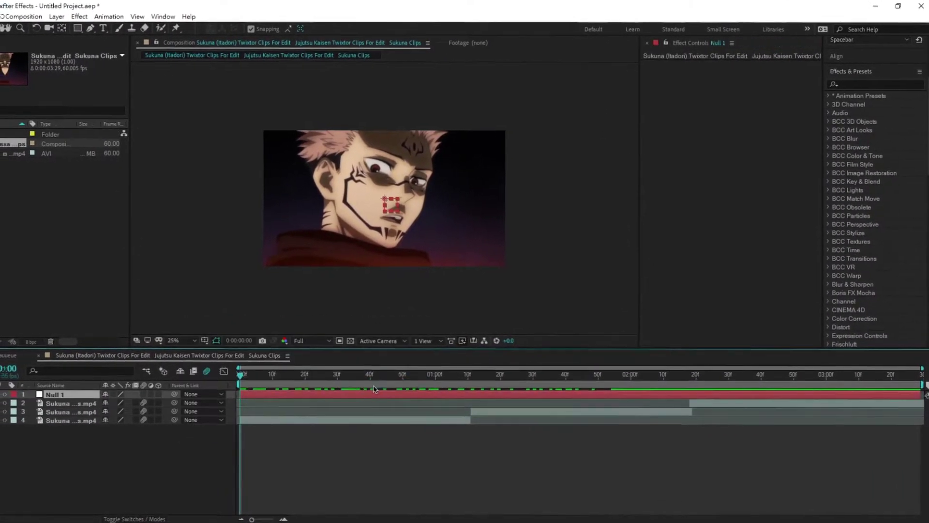
pyautogui.moveTo(53, 392); pyautogui.dragTo(75, 414)
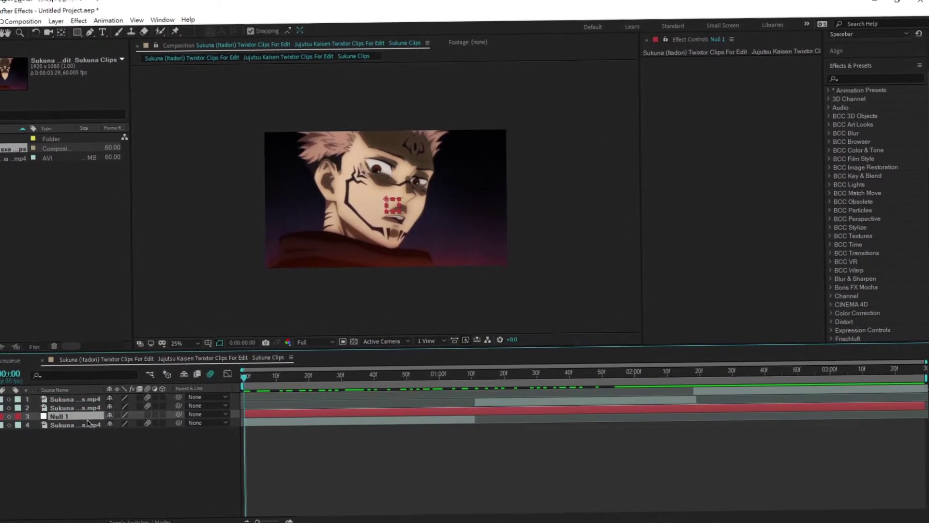
pyautogui.moveTo(278, 374); pyautogui.dragTo(467, 417)
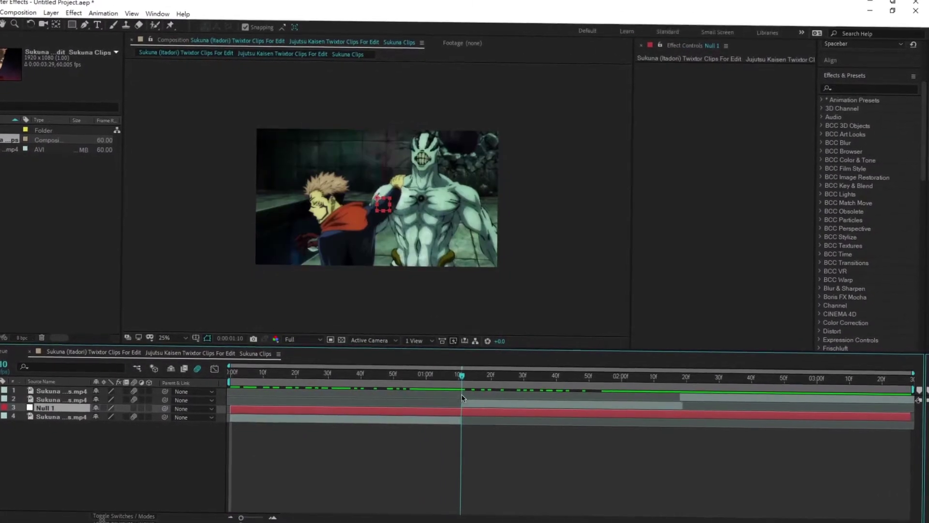
pyautogui.hotkey('ctrl', 'shift', 'd')
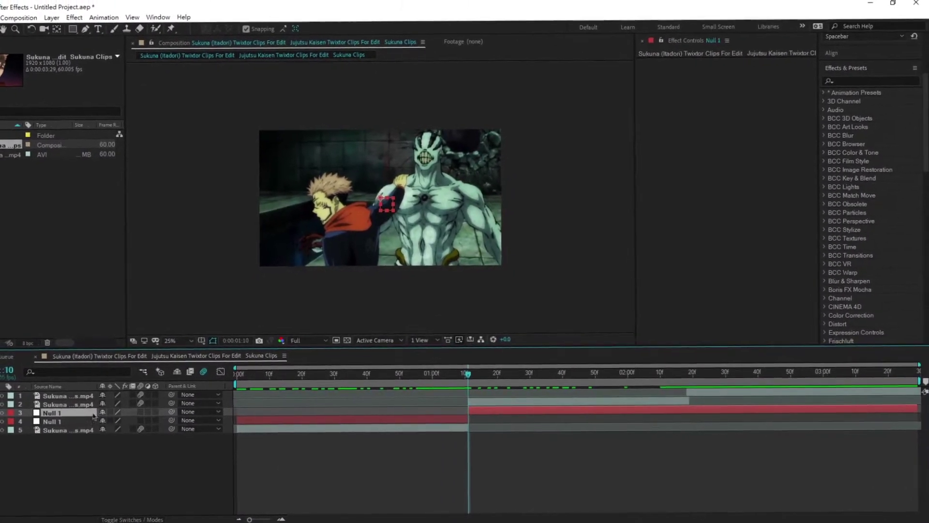
pyautogui.moveTo(46, 410); pyautogui.dragTo(68, 403)
pyautogui.moveTo(460, 376); pyautogui.dragTo(689, 382)
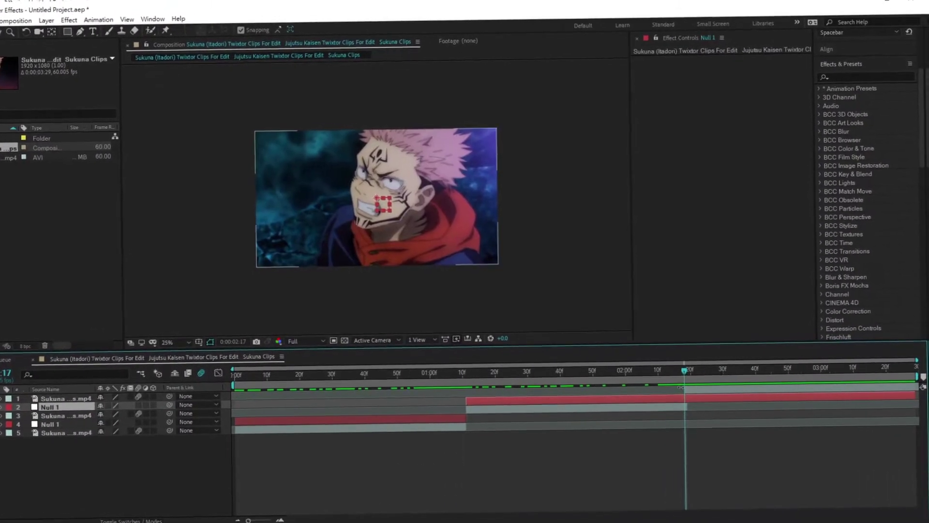
pyautogui.hotkey('ctrl', 'shift', 'd')
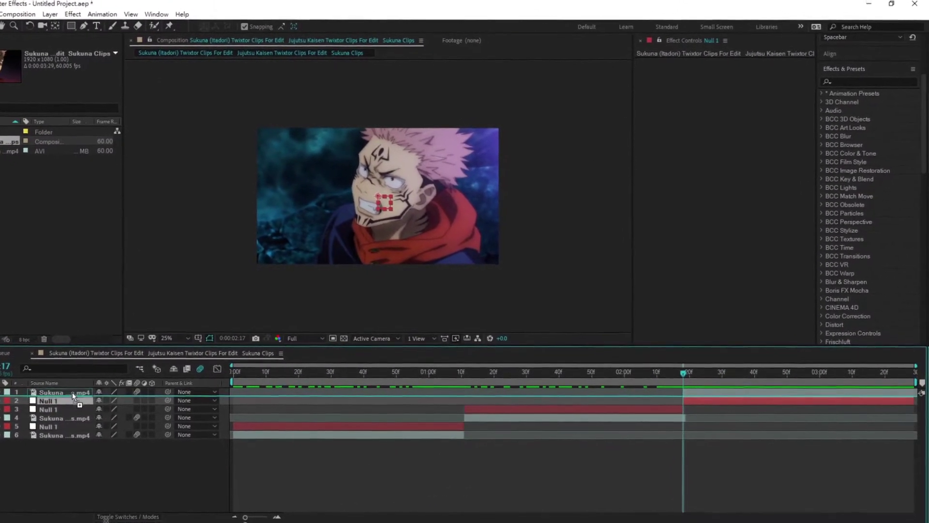
pyautogui.moveTo(58, 404); pyautogui.dragTo(58, 395)
pyautogui.press('Home')
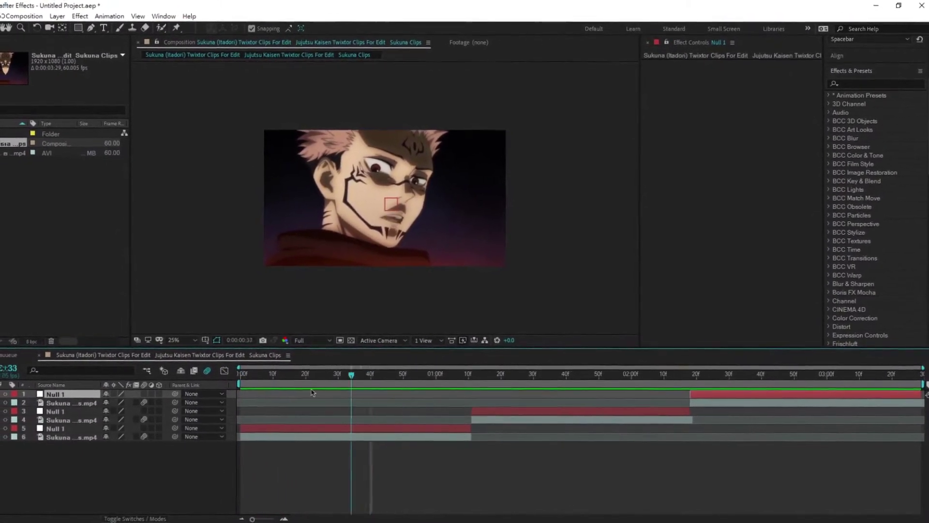
# Duplicate each of the three nulls so every clip has two nulls above it
pyautogui.click(302, 427)
pyautogui.hotkey('ctrl', 'd')
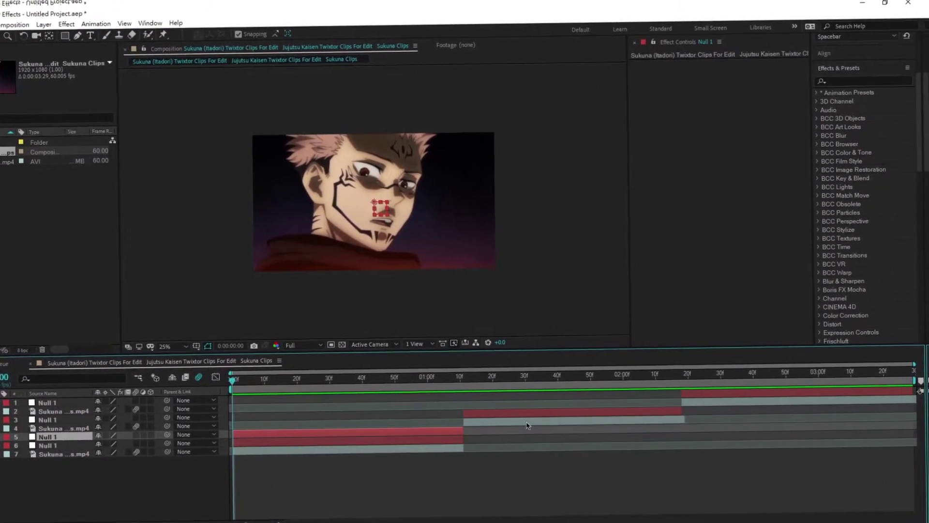
pyautogui.click(532, 412)
pyautogui.hotkey('ctrl', 'd')
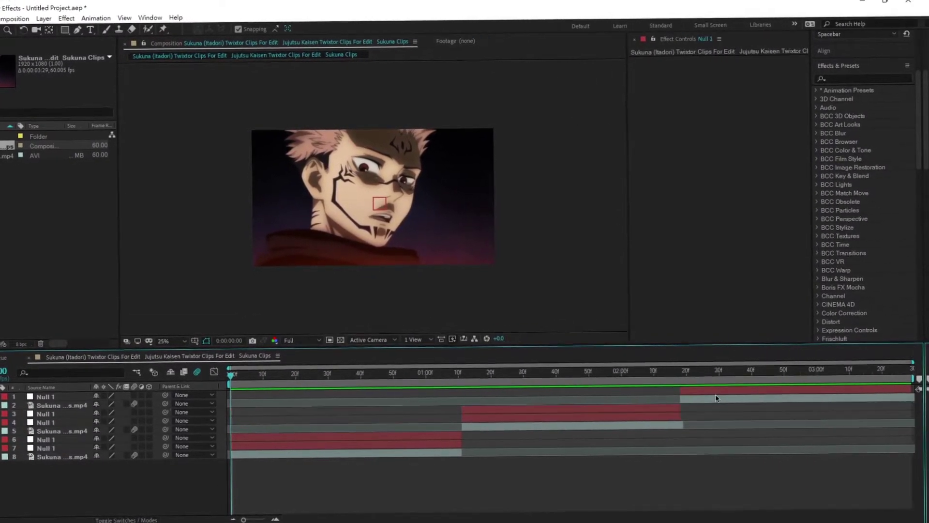
pyautogui.hotkey('ctrl', 'd')
pyautogui.write('motion')
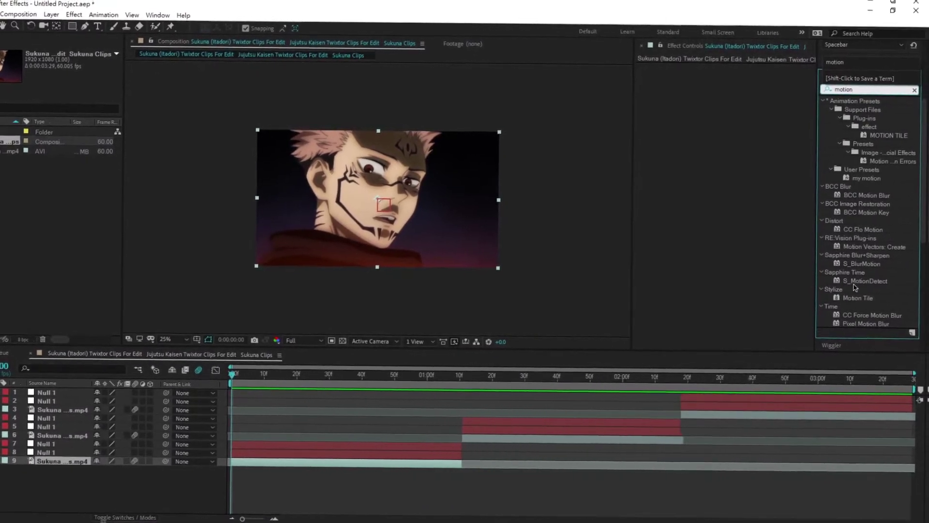
# Apply Motion Tile with Output Width and Height 500 and Mirror Edges enabled
pyautogui.click(866, 295)
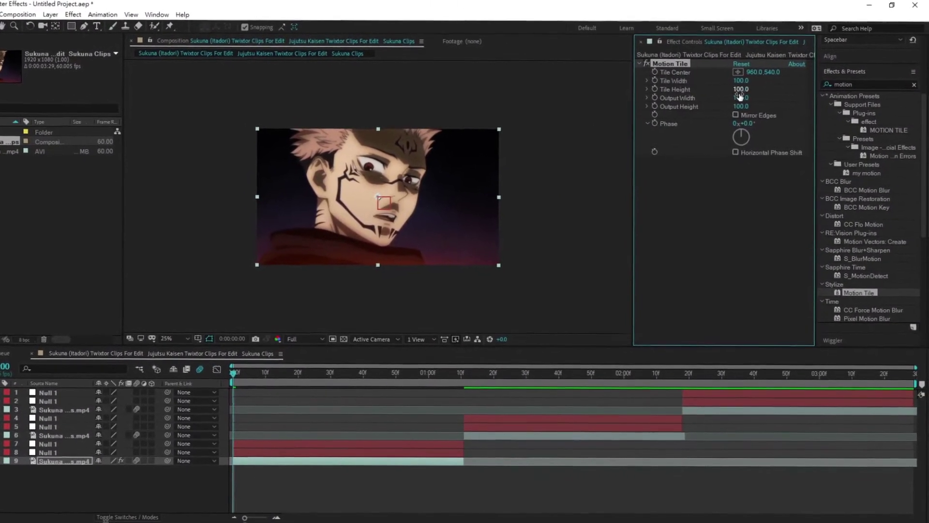
pyautogui.click(747, 101)
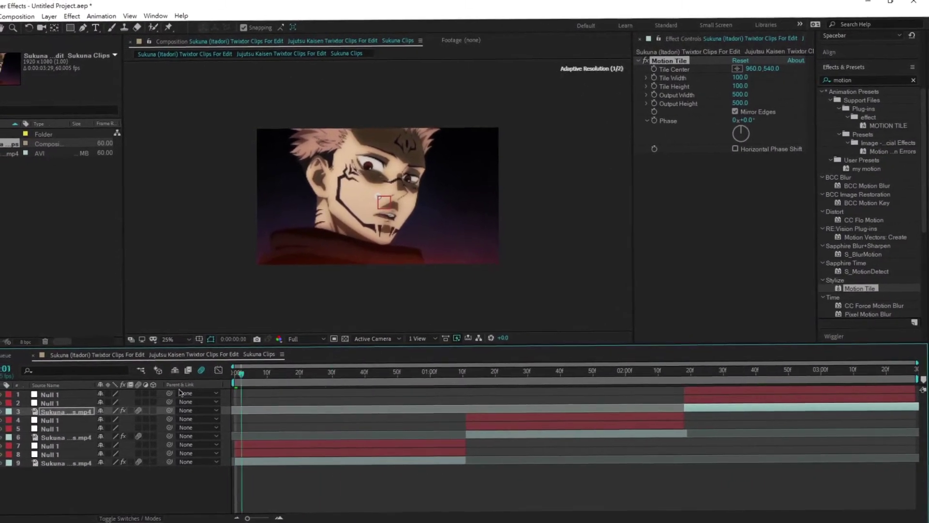
pyautogui.click(339, 451)
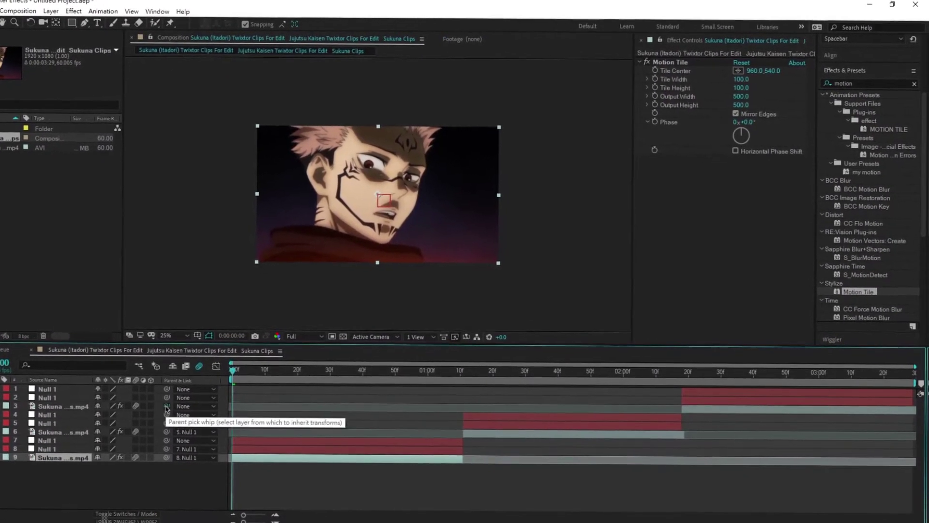
# Parent layer 3's clip to the null above it and select the opening clip's lower null at 0:00
pyautogui.moveTo(159, 402); pyautogui.dragTo(161, 399)
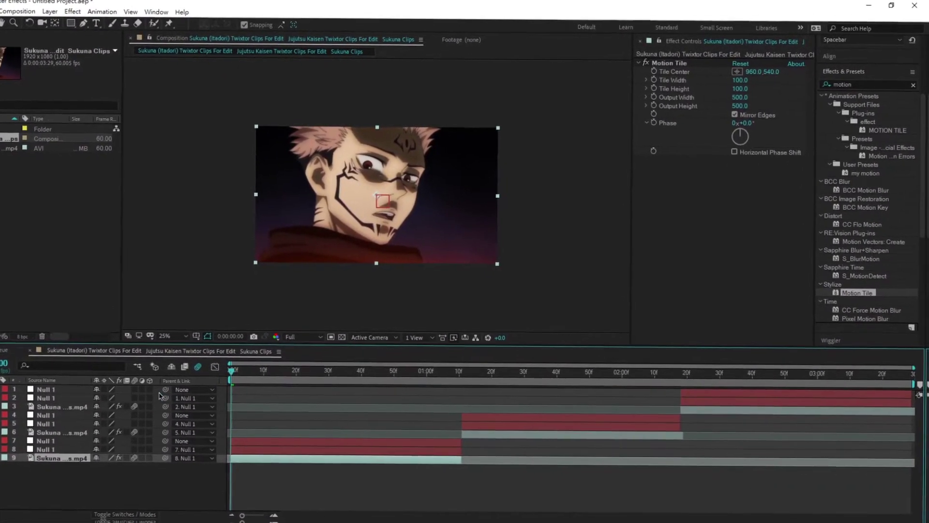
pyautogui.moveTo(419, 383); pyautogui.dragTo(234, 382)
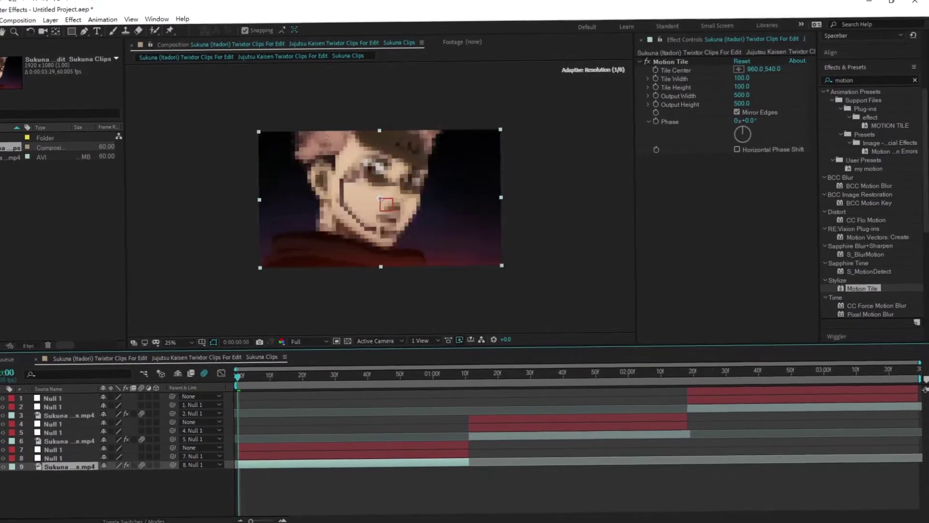
pyautogui.click(327, 453)
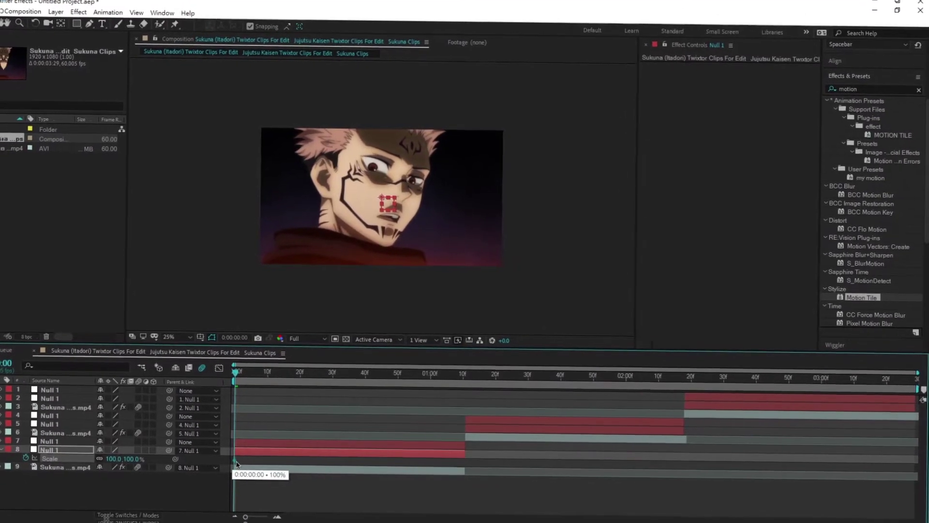
# Set layer 8's null Scale to 600% at about one second
pyautogui.moveTo(236, 461); pyautogui.dragTo(441, 463)
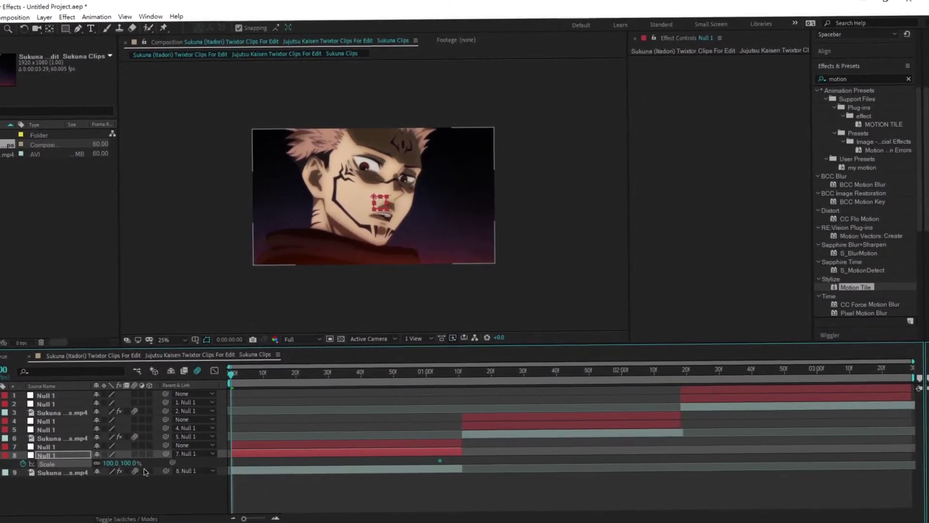
pyautogui.click(127, 461)
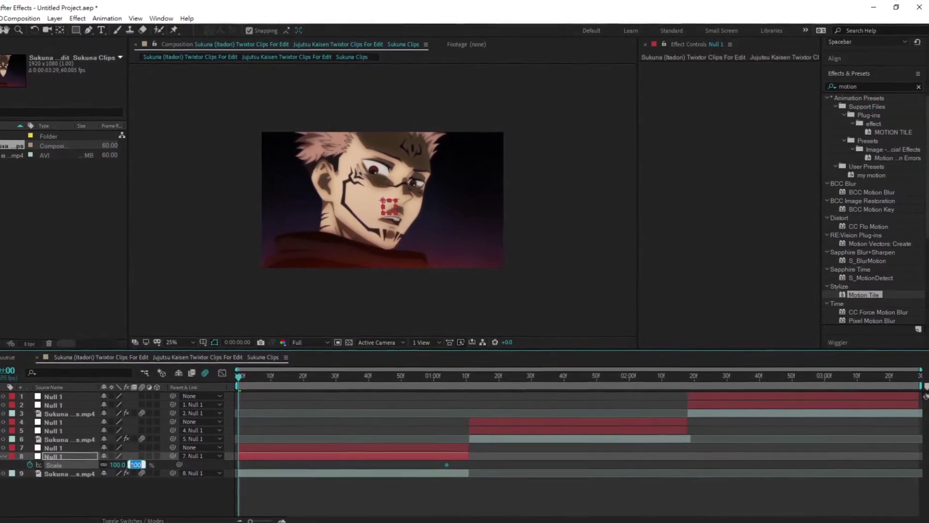
pyautogui.write('600')
pyautogui.press('Return')
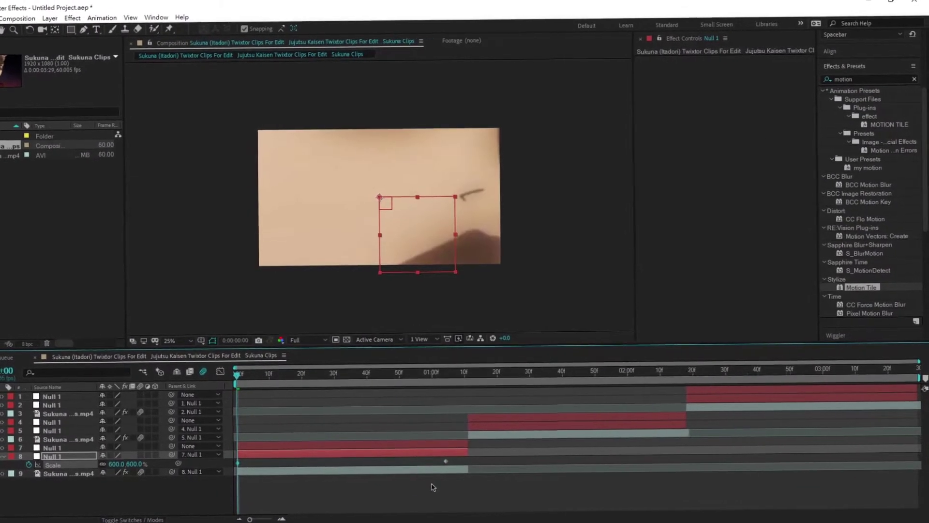
# Easy Ease layer 8's Scale keyframes and stretch the bezier so the zoom-out settles slowly
pyautogui.click(443, 464)
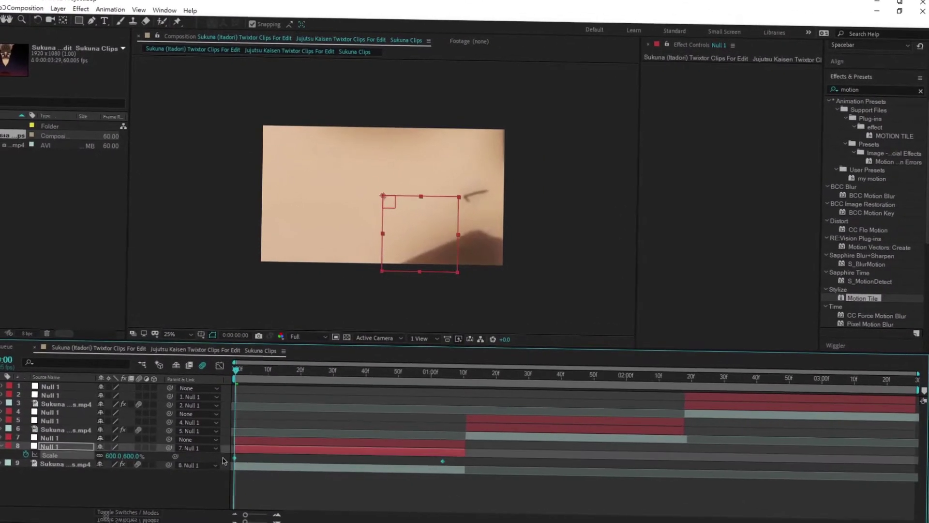
pyautogui.rightClick(234, 465)
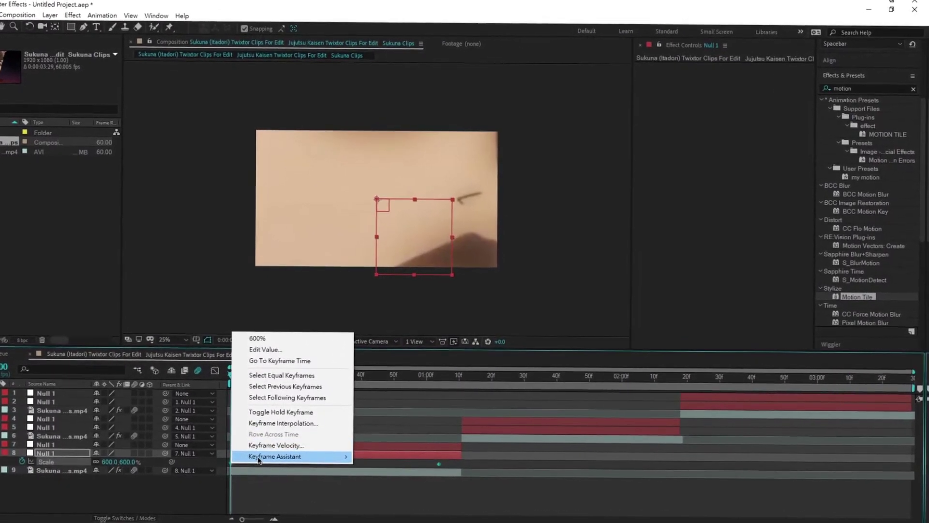
pyautogui.moveTo(313, 455)
pyautogui.click(387, 390)
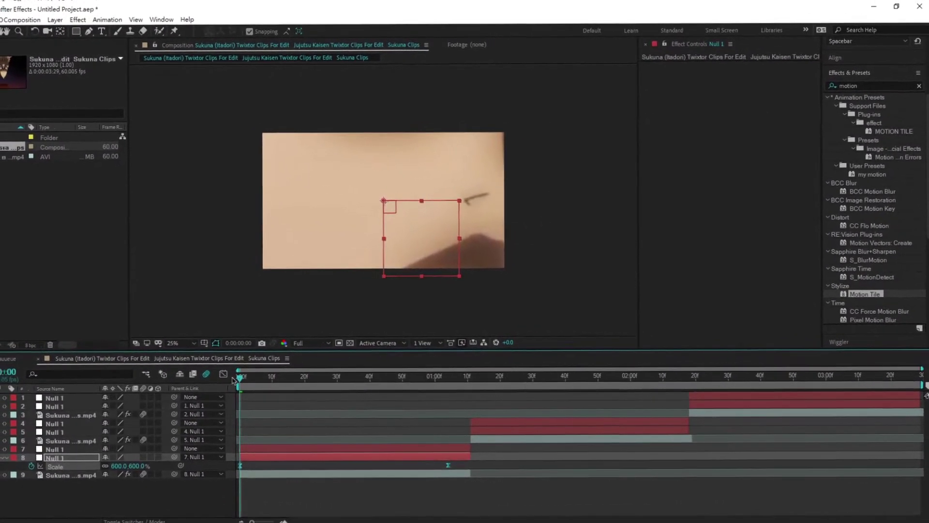
pyautogui.hotkey('shift', 'F3')
pyautogui.moveTo(459, 501)
pyautogui.mouseDown()
pyautogui.moveTo(295, 403)
pyautogui.moveTo(233, 488)
pyautogui.mouseUp()
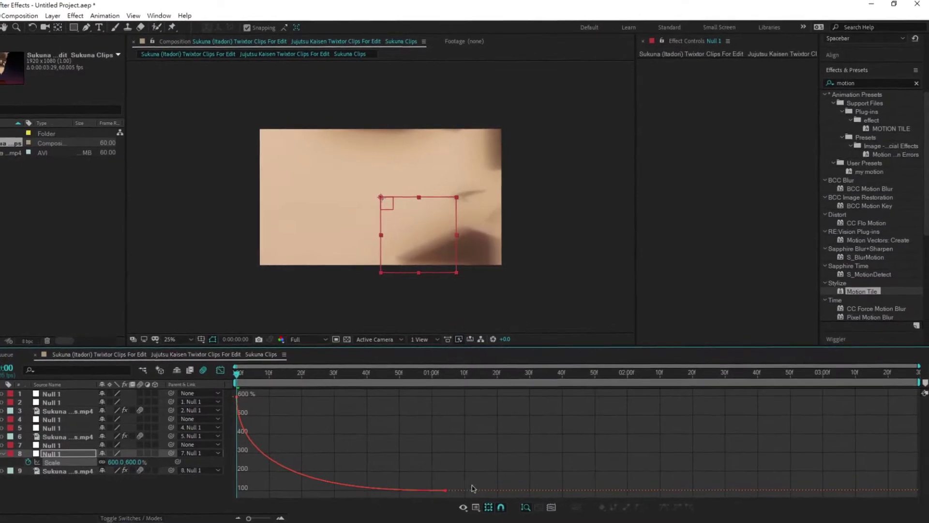
pyautogui.click(445, 490)
pyautogui.moveTo(375, 493); pyautogui.dragTo(246, 494)
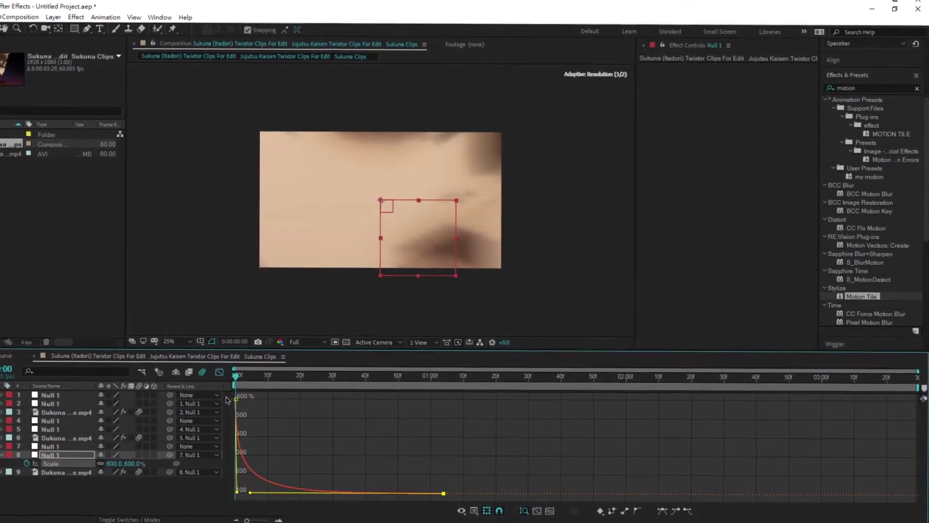
pyautogui.hotkey('shift', 'F3')
pyautogui.press('space')
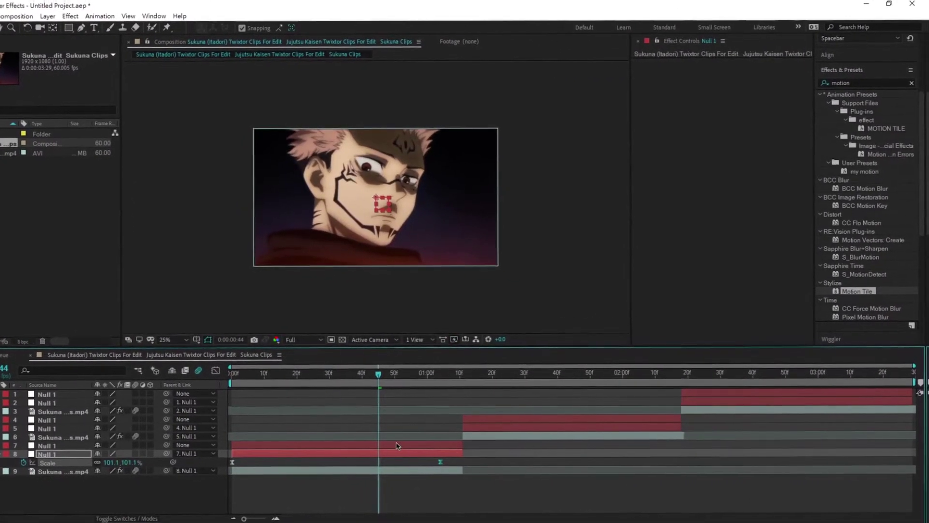
# Add a 100% Scale keyframe to layer 7's null
pyautogui.click(400, 448)
pyautogui.press('s')
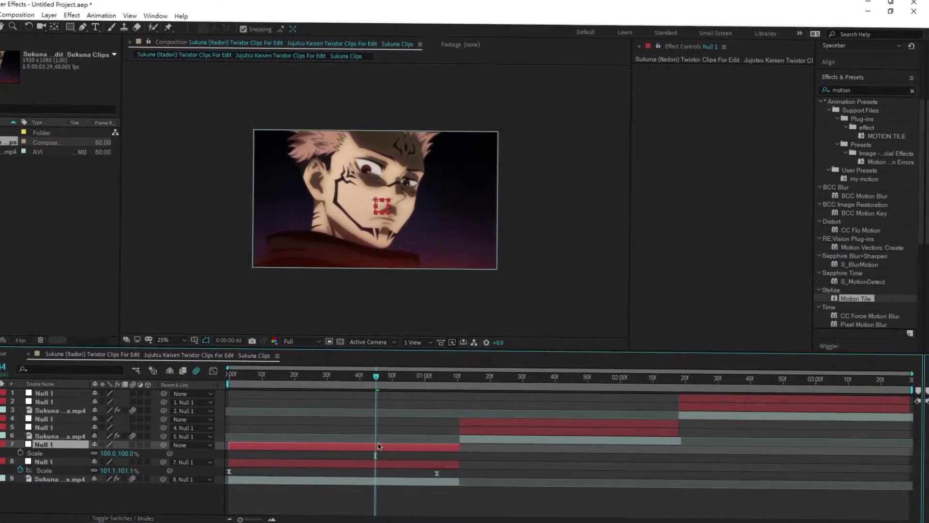
pyautogui.click(19, 453)
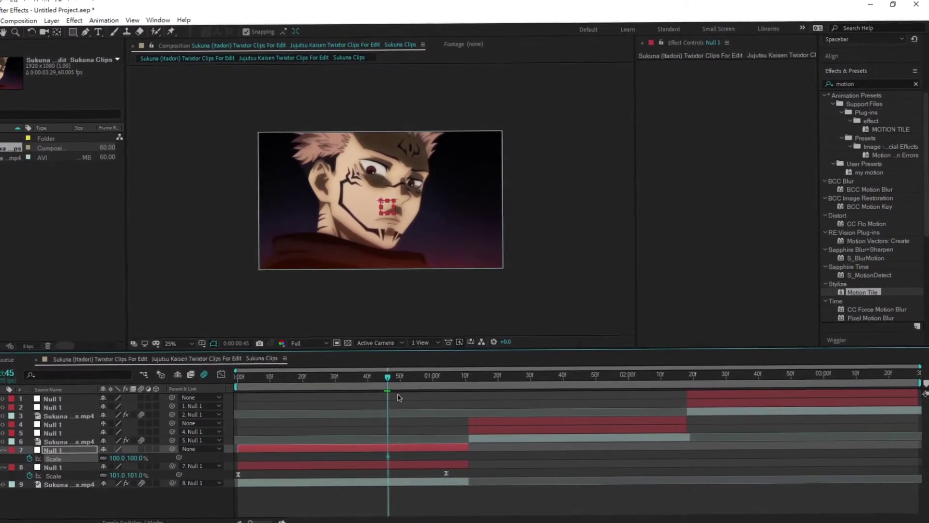
# Key layer 7's Scale at 600% around 0:00:01:10
pyautogui.moveTo(385, 377); pyautogui.dragTo(462, 387)
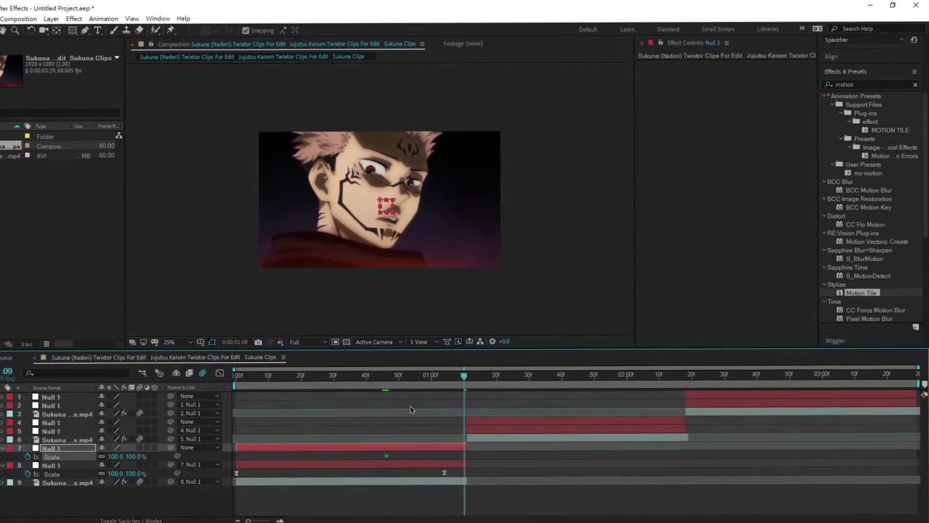
pyautogui.click(131, 455)
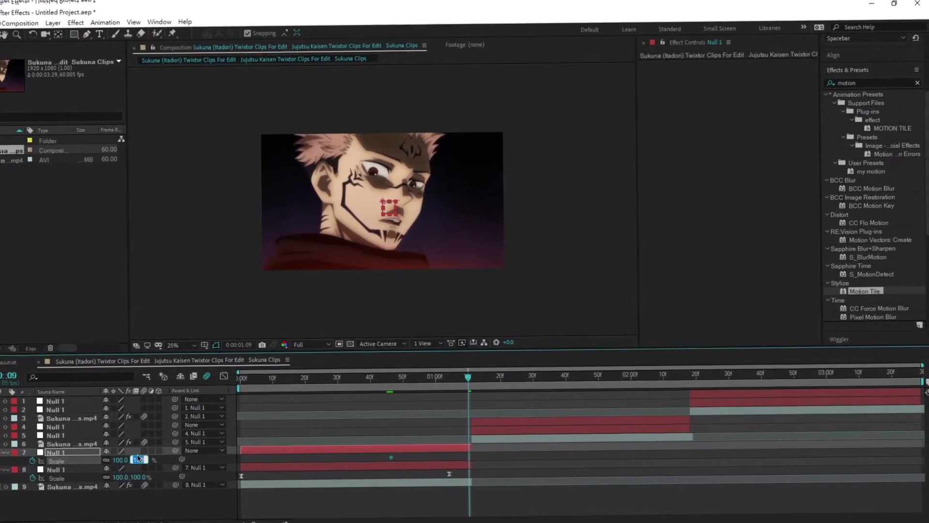
pyautogui.write('600')
pyautogui.press('Return')
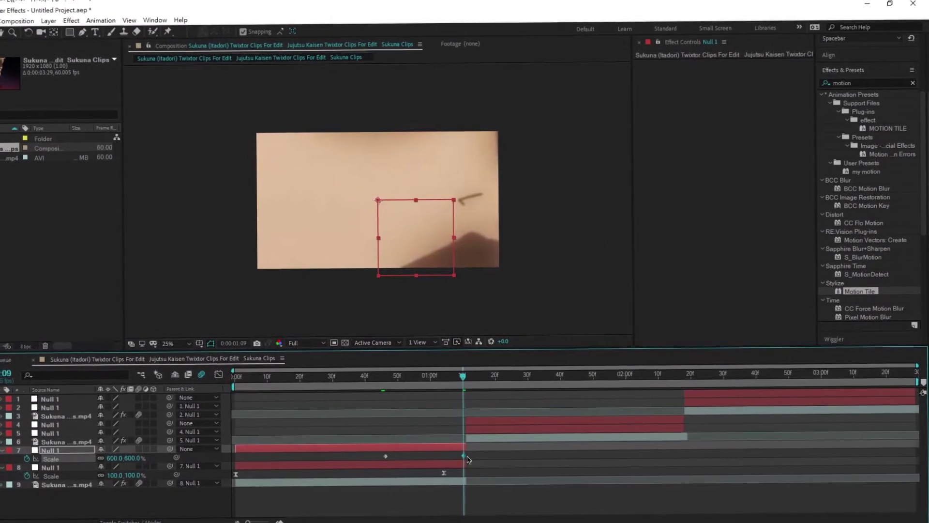
pyautogui.moveTo(467, 459); pyautogui.dragTo(471, 459)
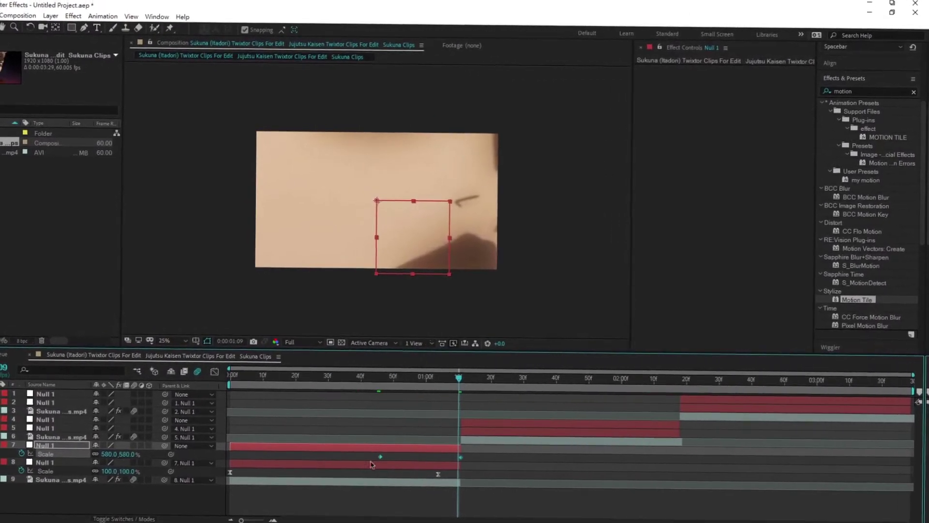
# Apply Easy Ease In to the 600% keyframe and steepen the Scale curve into it
pyautogui.rightClick(381, 456)
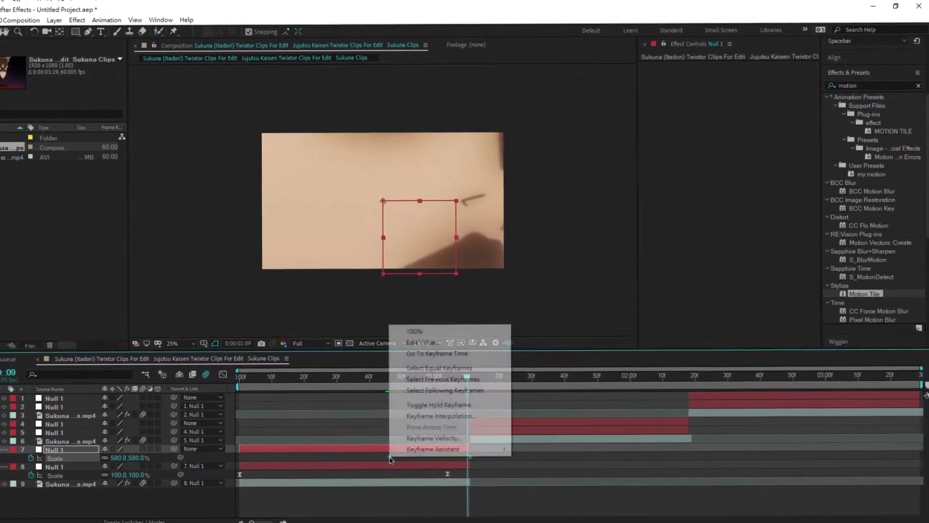
pyautogui.moveTo(471, 448)
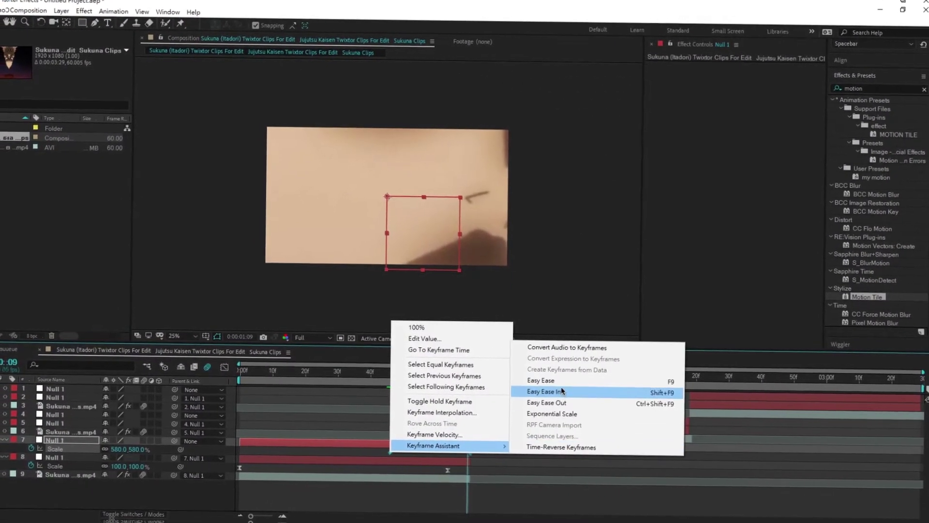
pyautogui.click(562, 390)
pyautogui.hotkey('shift', 'F3')
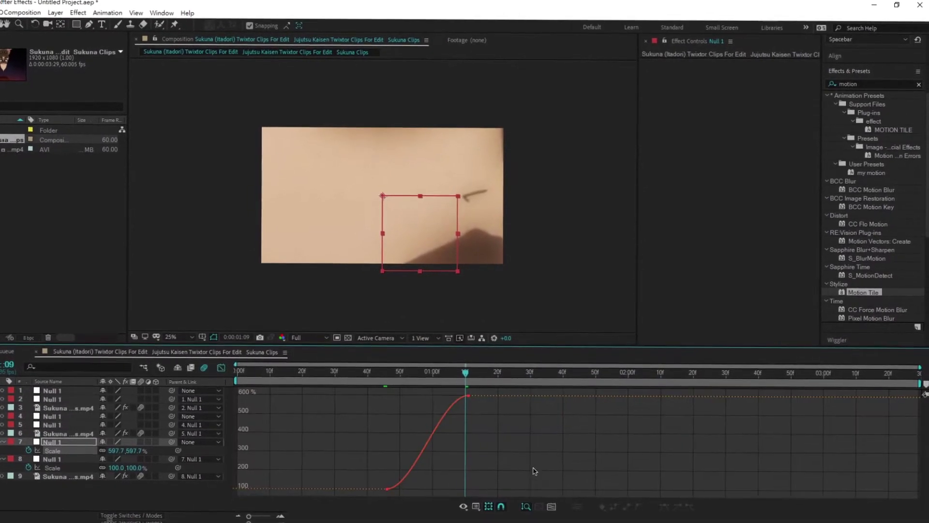
pyautogui.moveTo(534, 470)
pyautogui.mouseDown()
pyautogui.moveTo(373, 489)
pyautogui.moveTo(513, 499)
pyautogui.moveTo(462, 494)
pyautogui.mouseUp()
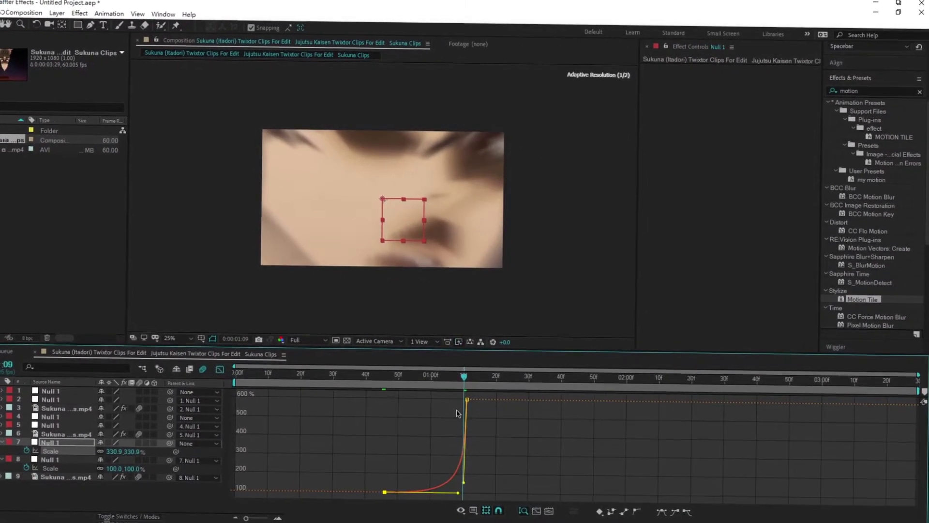
pyautogui.click(221, 373)
pyautogui.moveTo(465, 376)
pyautogui.mouseDown()
pyautogui.moveTo(239, 413)
pyautogui.moveTo(482, 422)
pyautogui.moveTo(474, 426)
pyautogui.mouseUp()
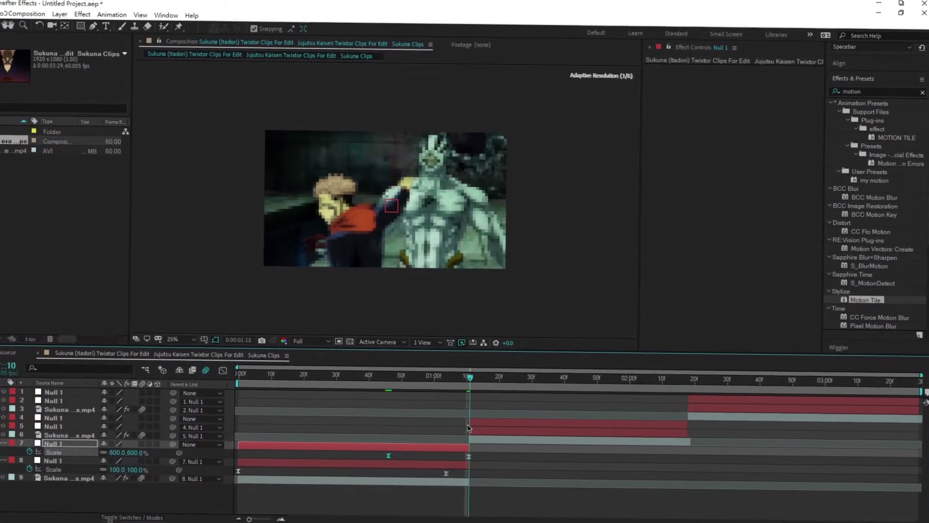
# Keyframe layer 5's null Scale, placing the key at 0:00:01:10 and editing its value
pyautogui.click(486, 428)
pyautogui.press('s')
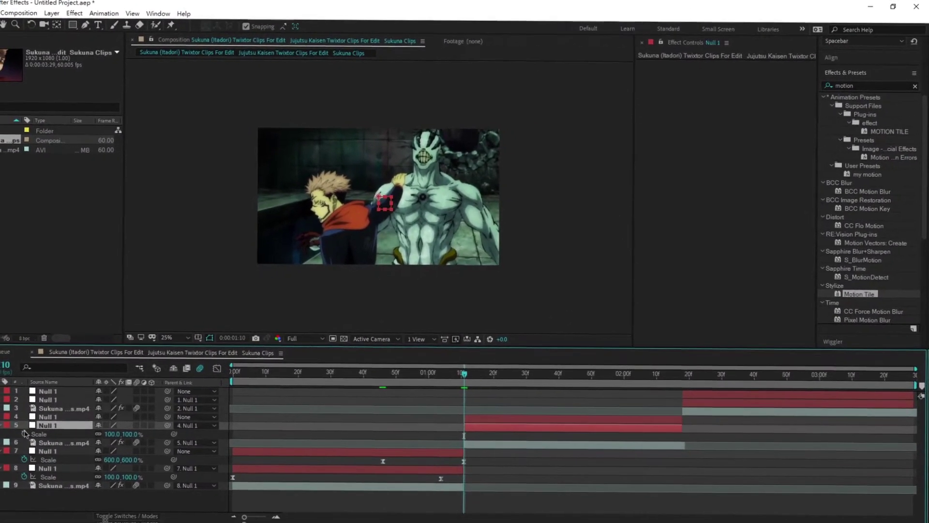
pyautogui.click(25, 434)
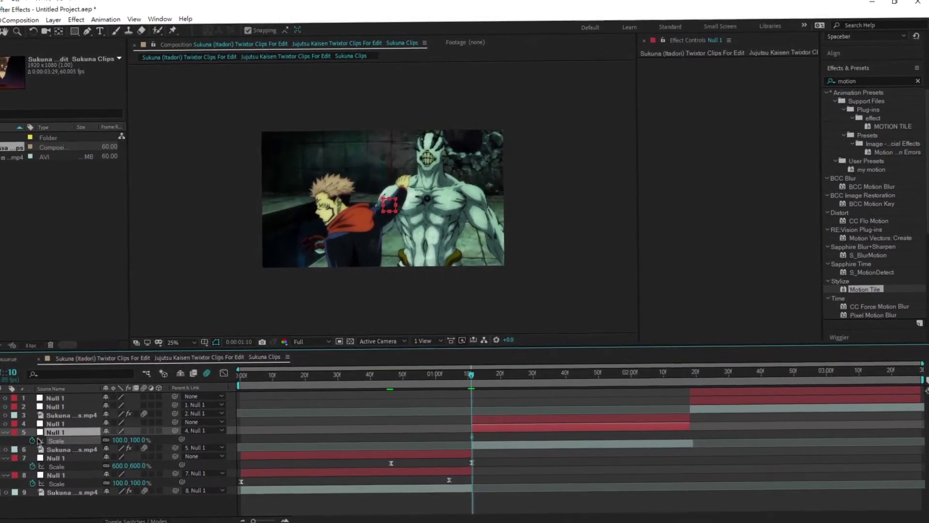
pyautogui.moveTo(469, 439); pyautogui.dragTo(538, 441)
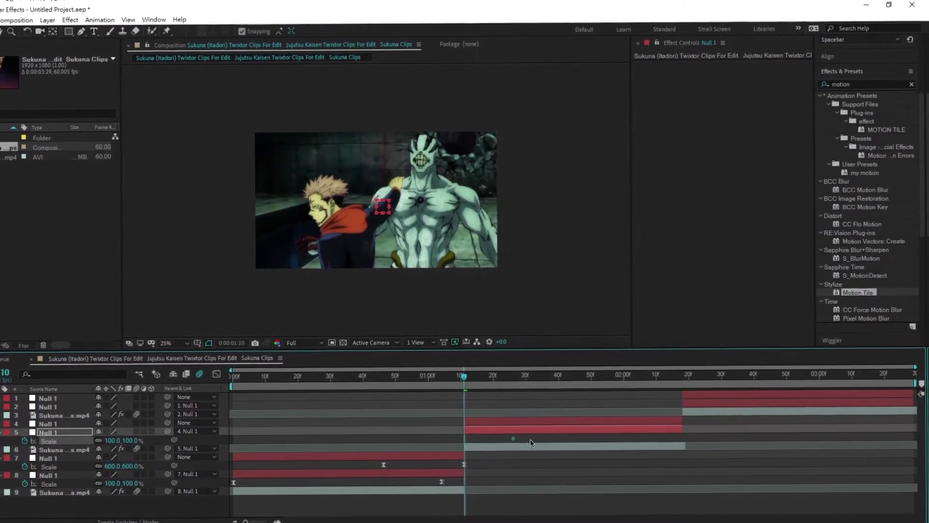
pyautogui.moveTo(662, 446); pyautogui.dragTo(661, 441)
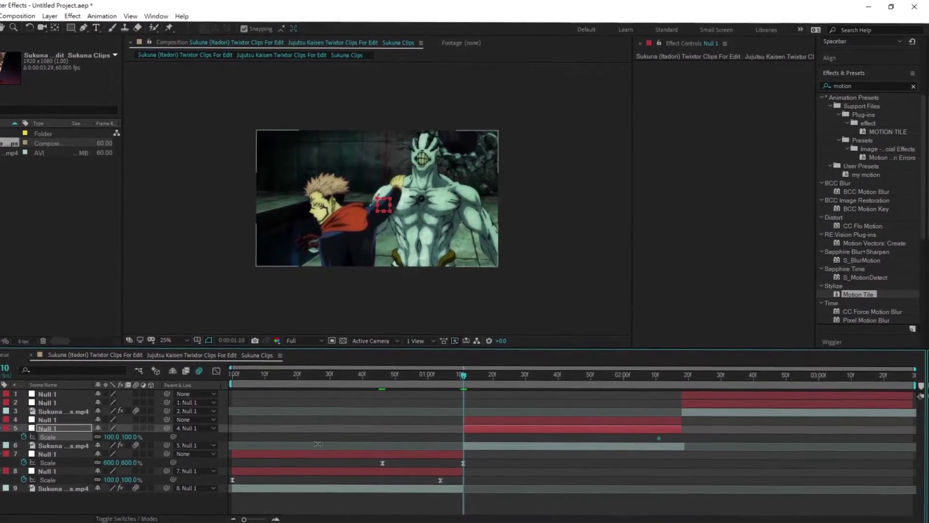
pyautogui.click(130, 439)
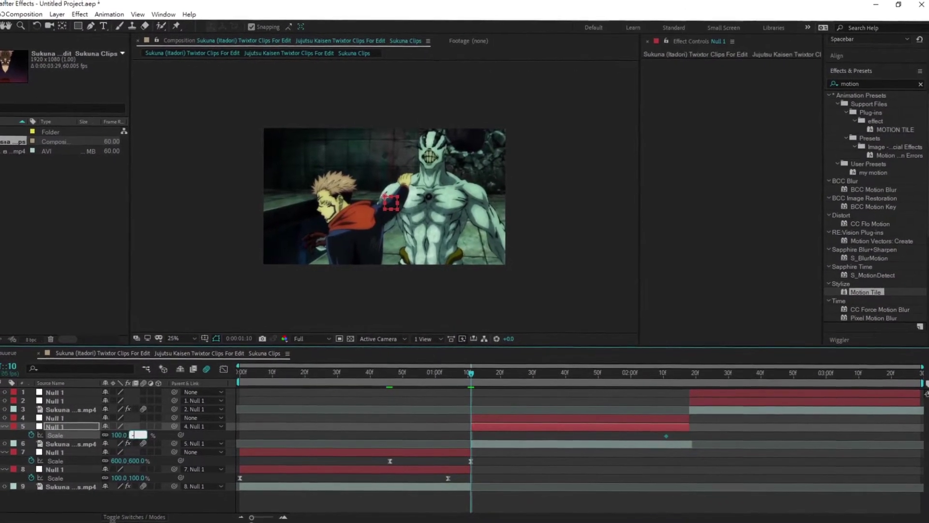
pyautogui.write('2')
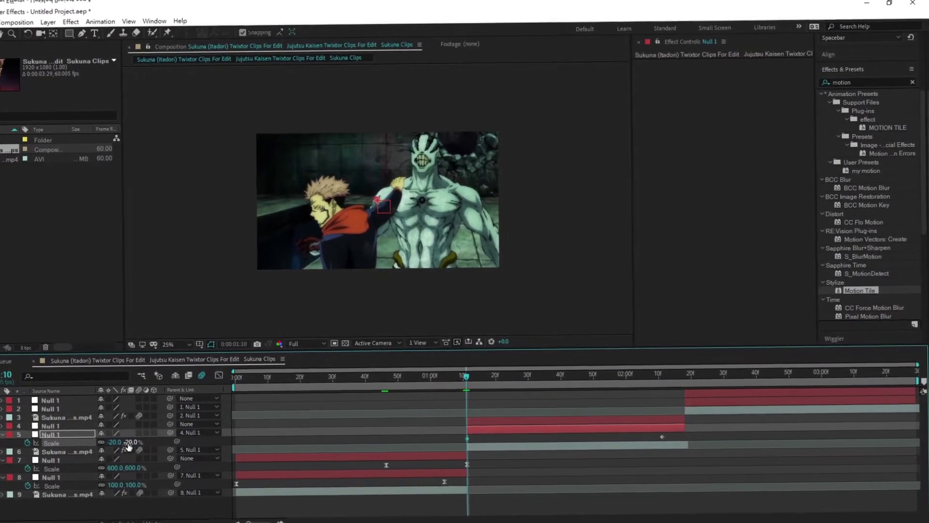
pyautogui.moveTo(467, 438); pyautogui.dragTo(468, 437)
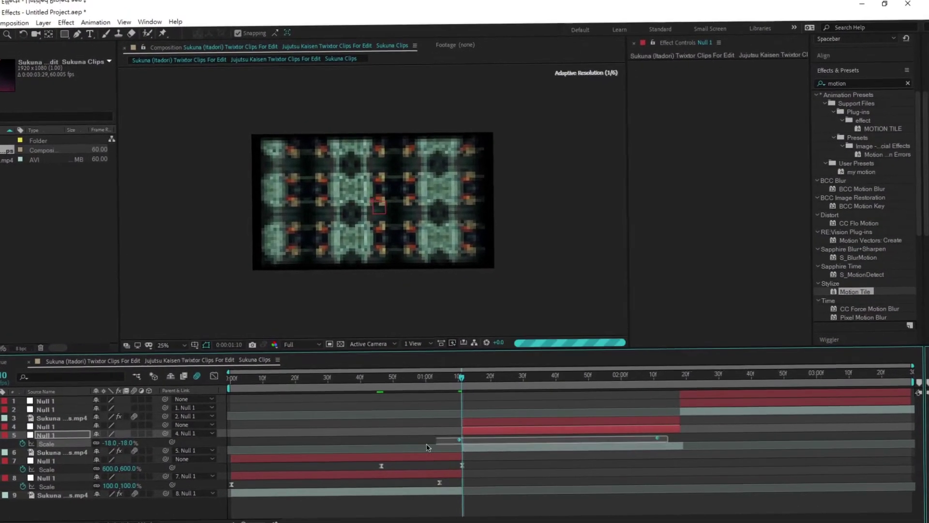
# Apply Easy Ease to layer 5's Scale keyframes and select both on the value curve
pyautogui.rightClick(467, 439)
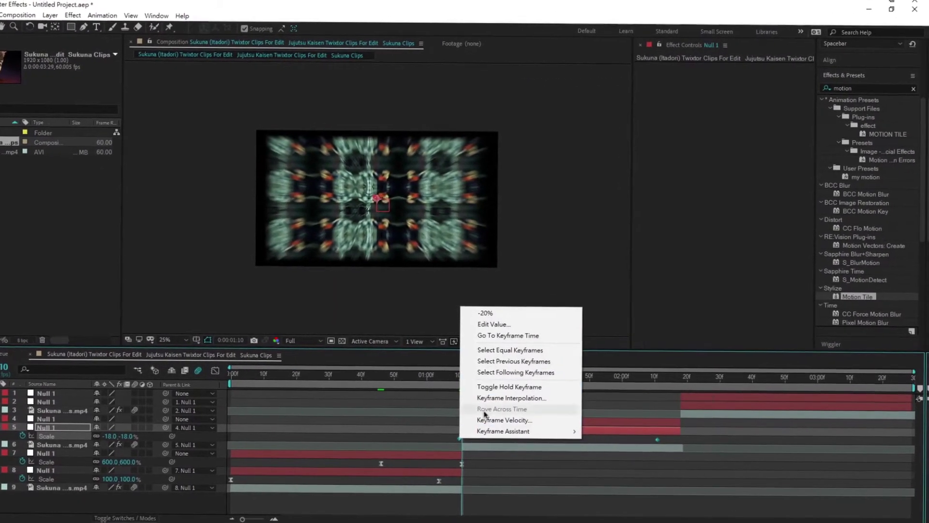
pyautogui.moveTo(587, 430)
pyautogui.click(616, 461)
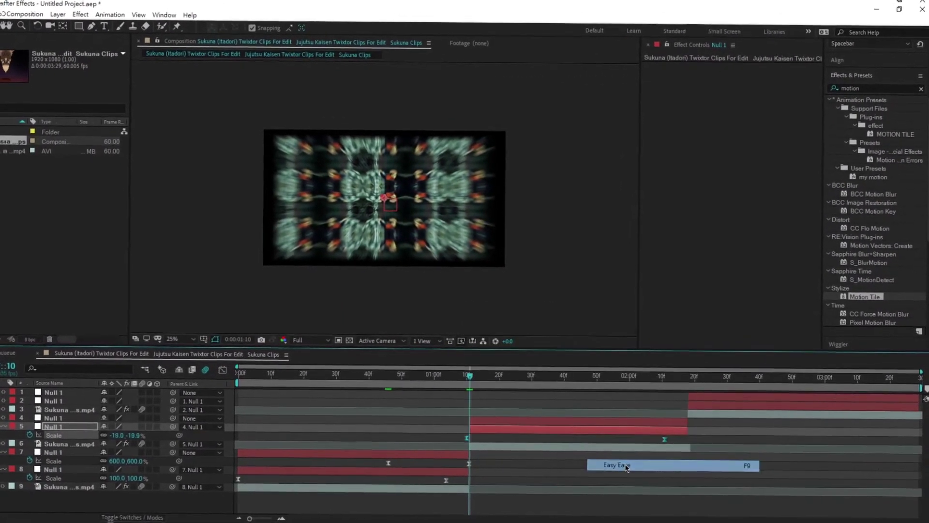
pyautogui.click(221, 377)
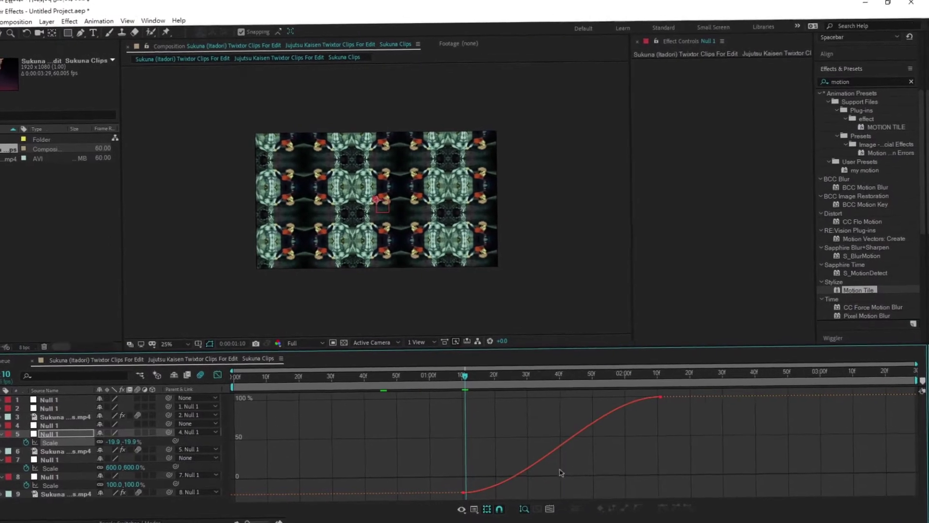
pyautogui.click(560, 472)
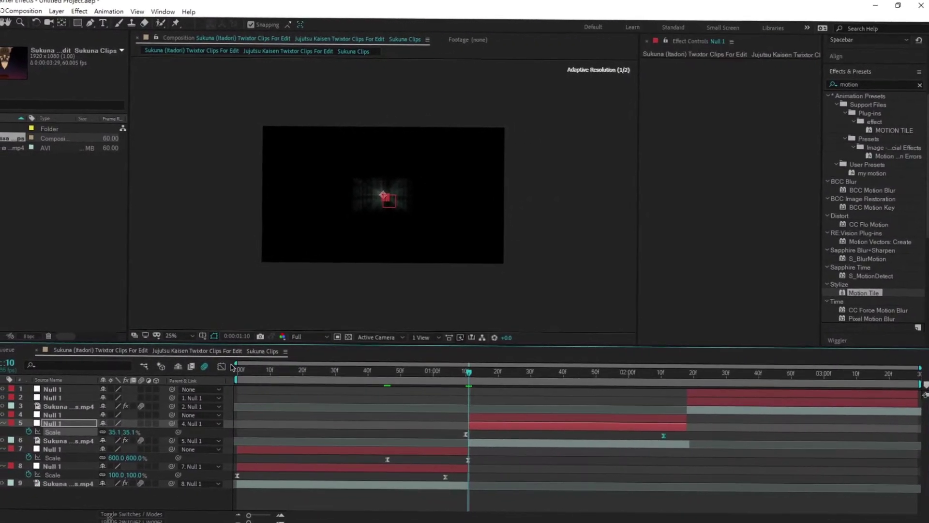
# Scrub through the eased zoom up to about 02:05 and play the composition from the start
pyautogui.moveTo(451, 377)
pyautogui.mouseDown()
pyautogui.moveTo(437, 376)
pyautogui.moveTo(392, 409)
pyautogui.mouseUp()
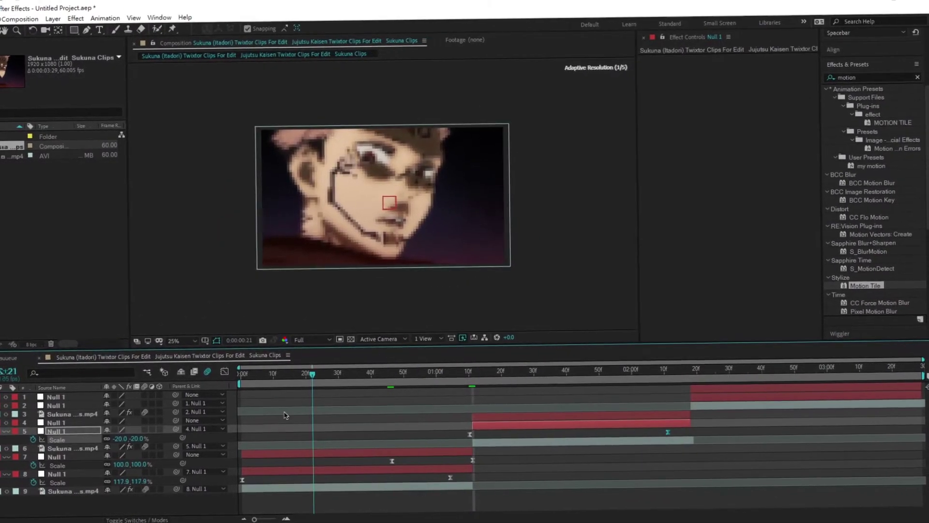
pyautogui.moveTo(286, 415)
pyautogui.mouseDown()
pyautogui.moveTo(479, 404)
pyautogui.moveTo(469, 403)
pyautogui.mouseUp()
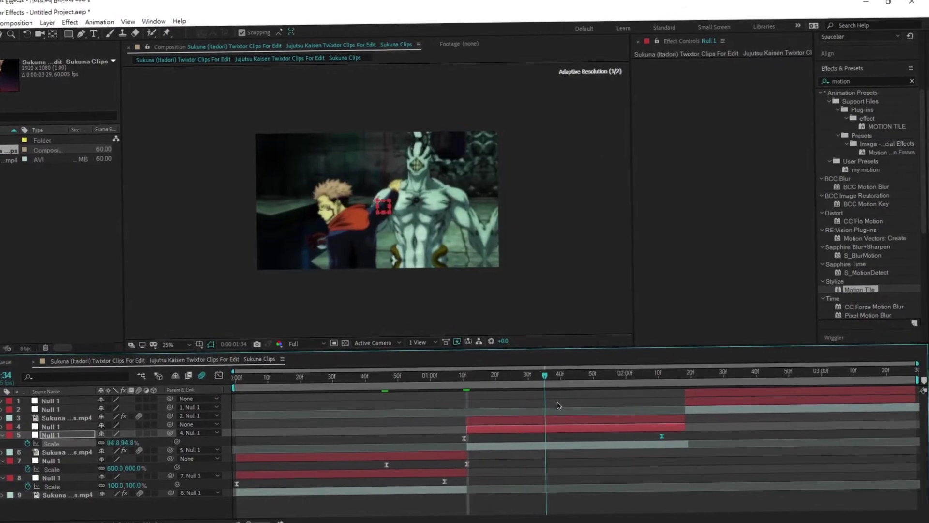
pyautogui.moveTo(558, 406); pyautogui.dragTo(643, 411)
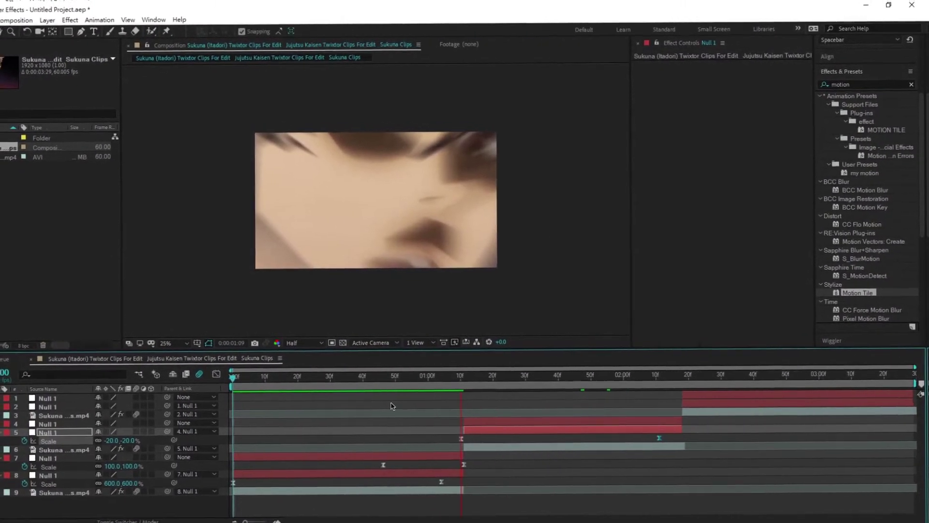
pyautogui.moveTo(463, 380); pyautogui.dragTo(317, 380)
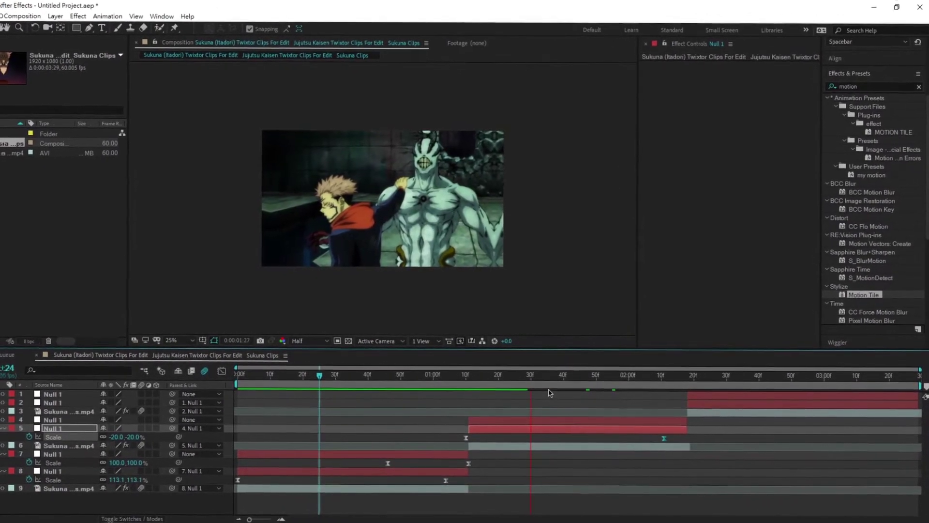
pyautogui.press('space')
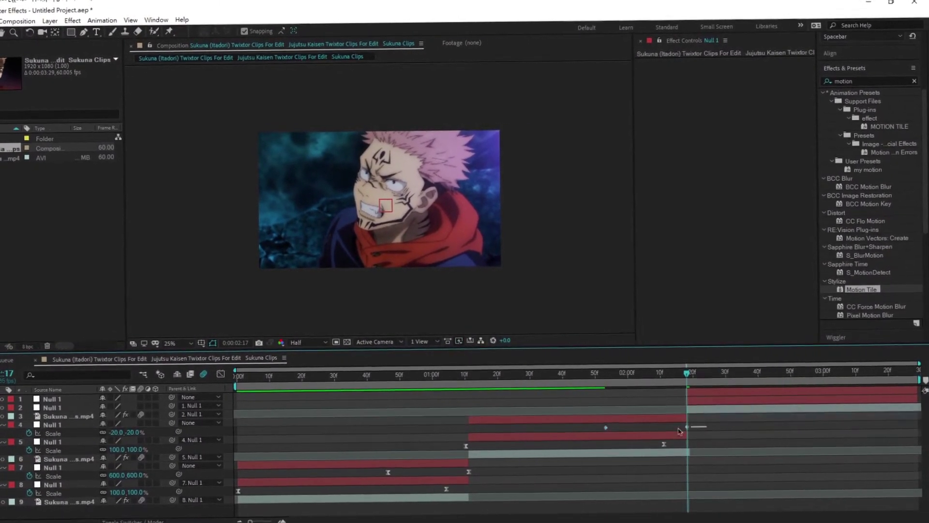
# Ease layer 4's Scale keys so the zoom holds near 100%, then plunges to −20% at the cut
pyautogui.rightClick(608, 432)
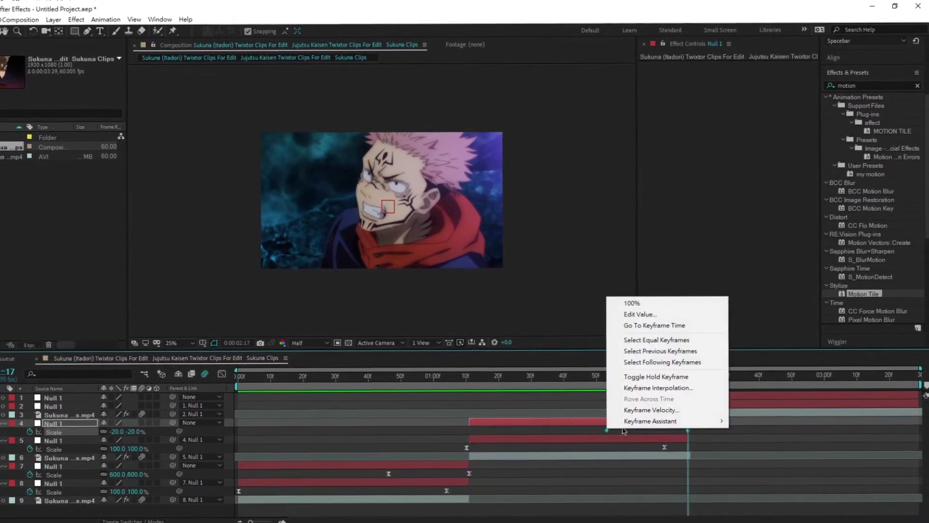
pyautogui.moveTo(678, 422)
pyautogui.click(764, 459)
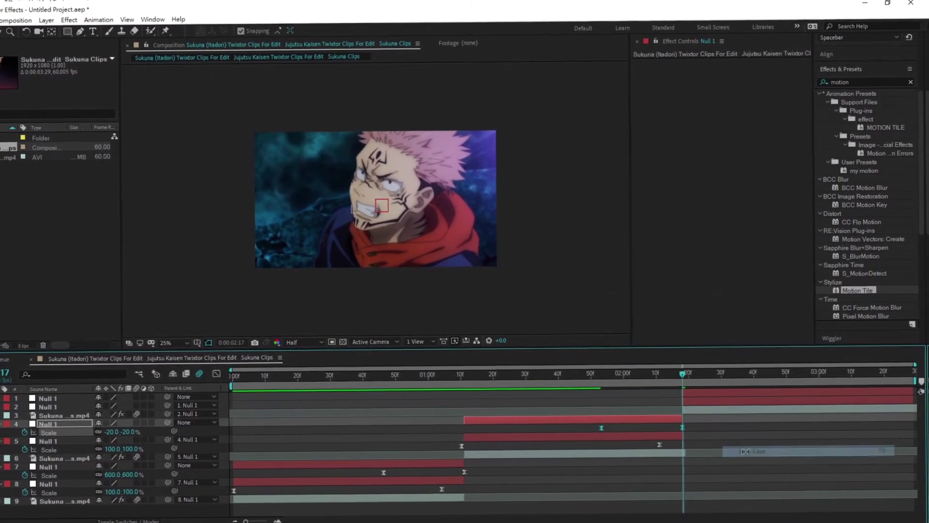
pyautogui.hotkey('shift', 'F3')
pyautogui.moveTo(717, 501); pyautogui.dragTo(581, 382)
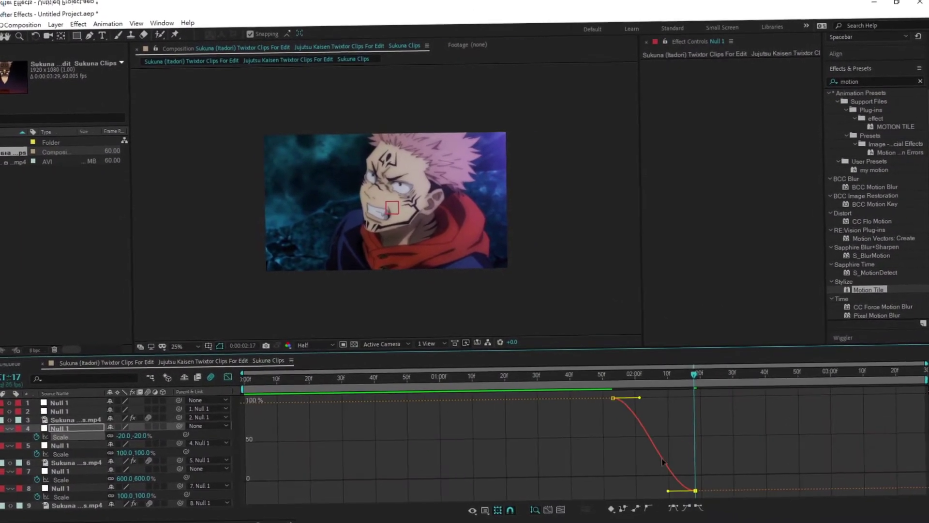
pyautogui.moveTo(634, 397)
pyautogui.mouseDown()
pyautogui.moveTo(609, 477)
pyautogui.moveTo(682, 455)
pyautogui.moveTo(684, 404)
pyautogui.mouseUp()
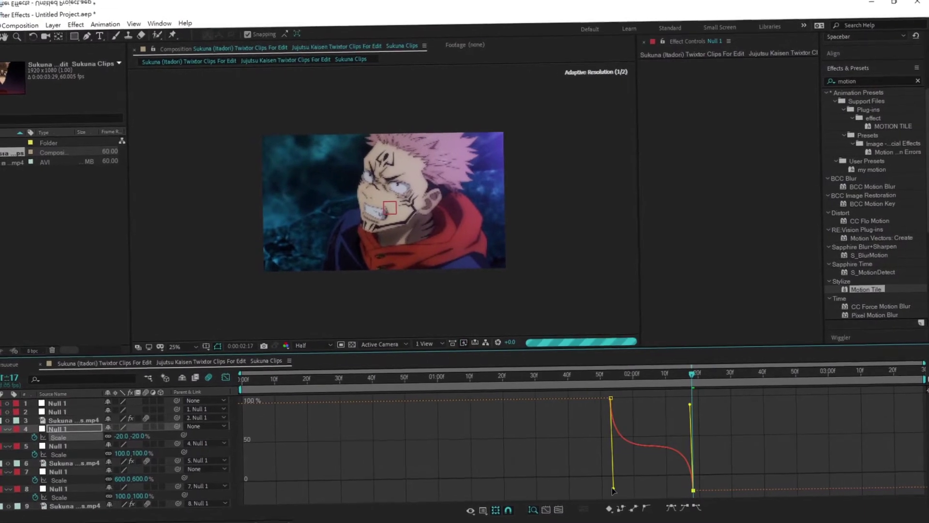
pyautogui.moveTo(608, 488)
pyautogui.mouseDown()
pyautogui.moveTo(674, 402)
pyautogui.moveTo(673, 377)
pyautogui.moveTo(688, 399)
pyautogui.mouseUp()
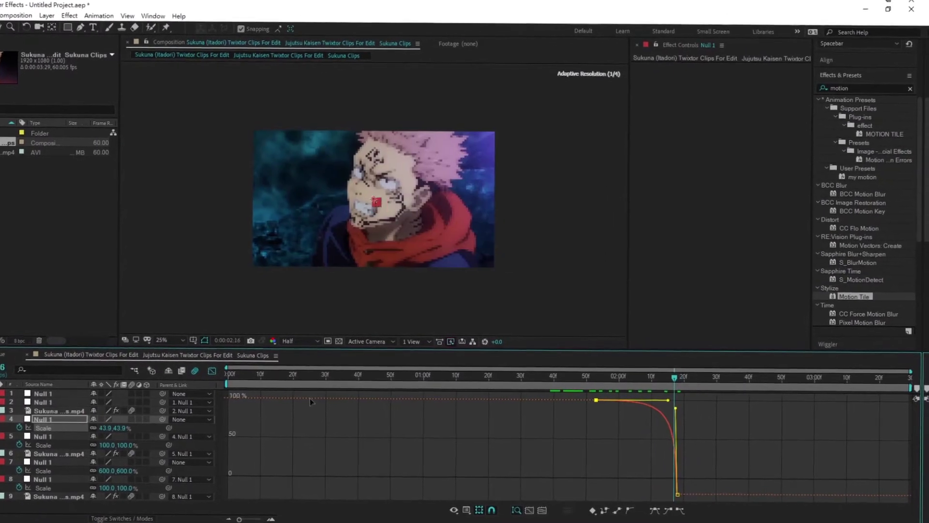
pyautogui.click(220, 372)
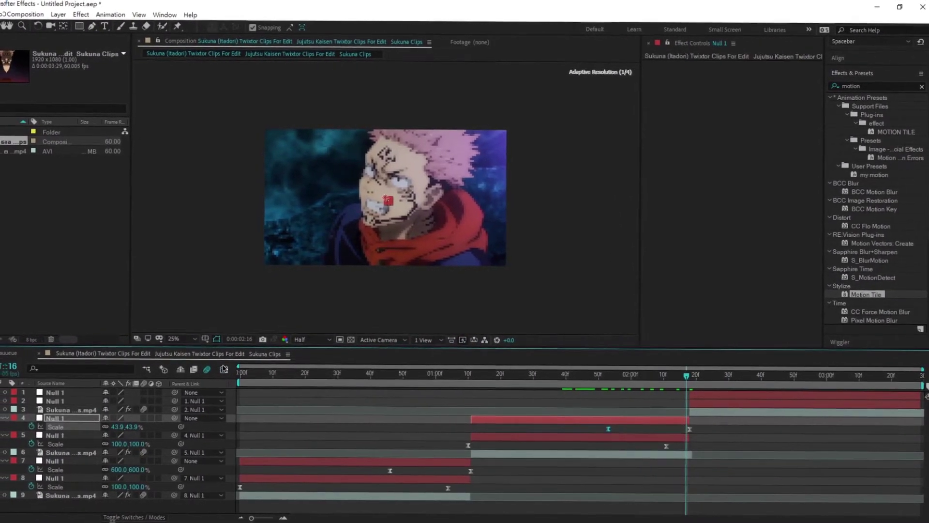
pyautogui.moveTo(685, 376); pyautogui.dragTo(492, 376)
pyautogui.press('space')
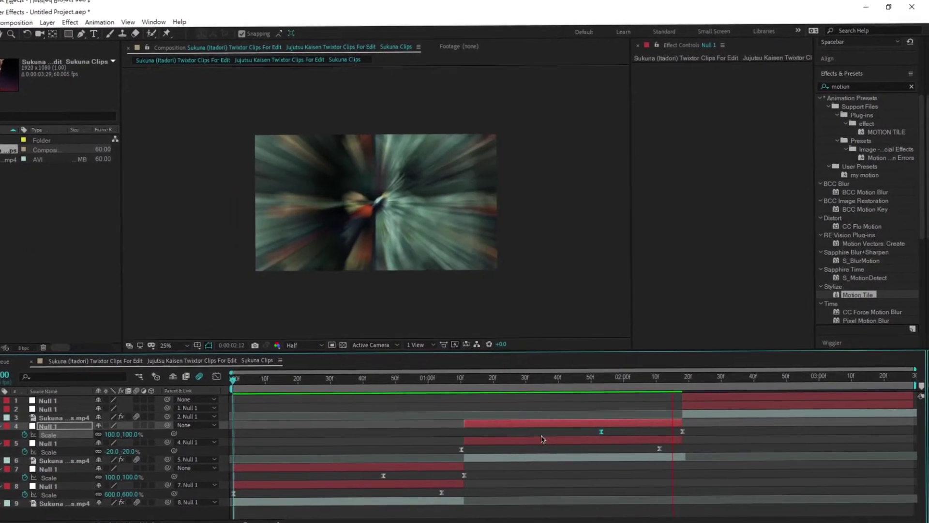
# At 02:17, key layer 2's null Scale at 600% and move its 100% keyframe later
pyautogui.click(680, 376)
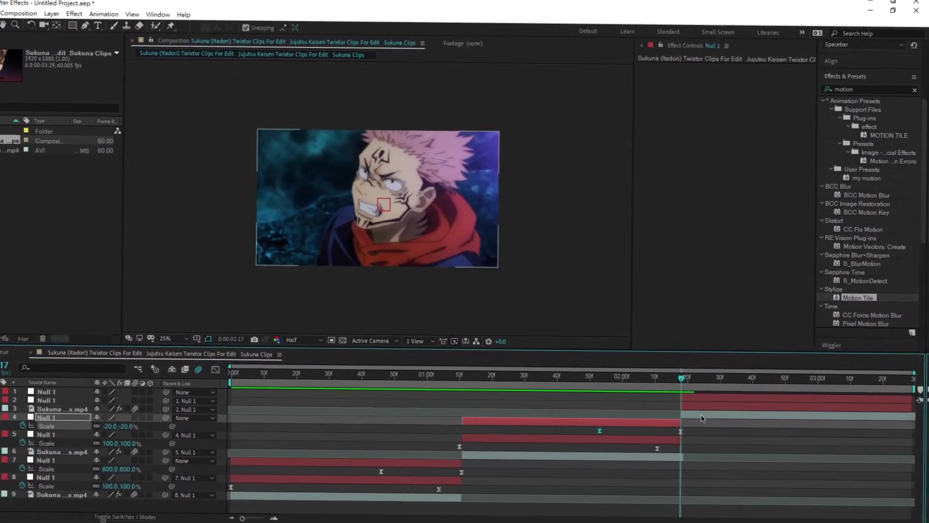
pyautogui.hotkey('ctrl', 'Up')
pyautogui.hotkey('ctrl', 'Up')
pyautogui.press('s')
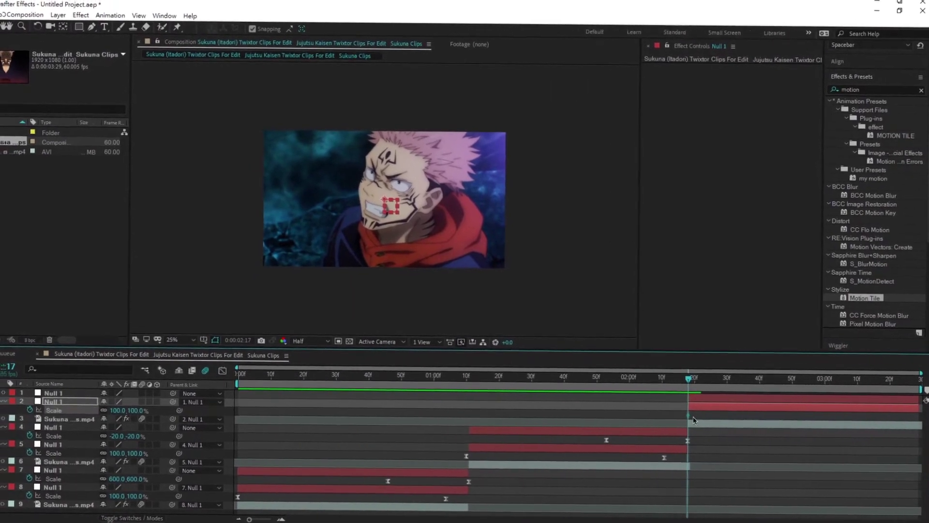
pyautogui.moveTo(682, 415); pyautogui.dragTo(886, 412)
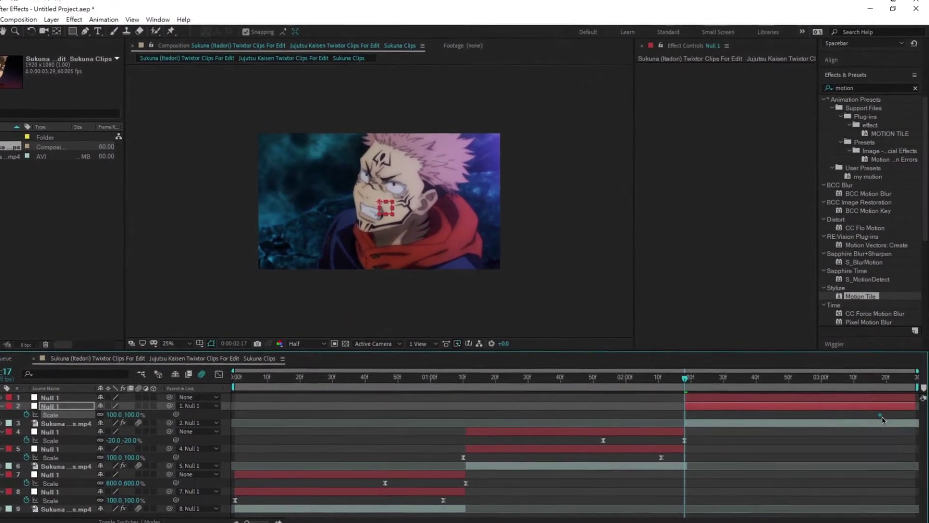
pyautogui.click(136, 411)
pyautogui.write('600')
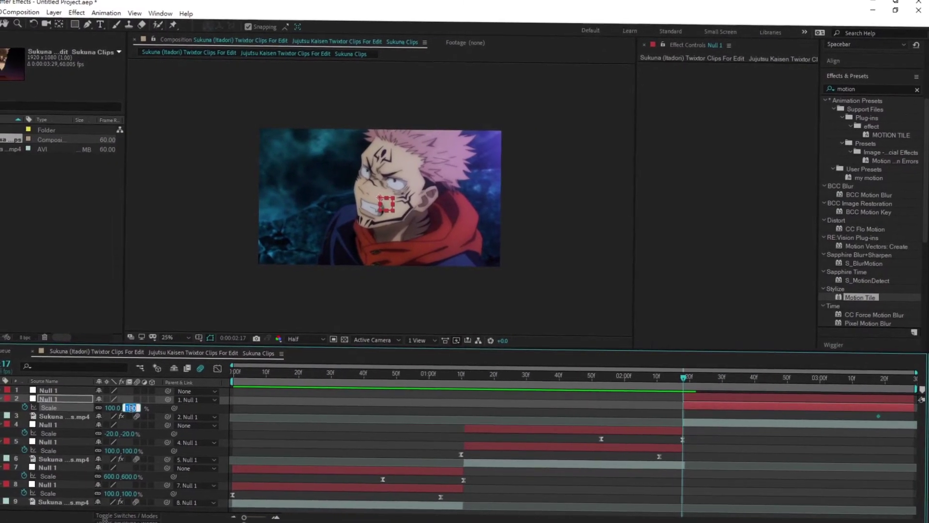
pyautogui.press('Return')
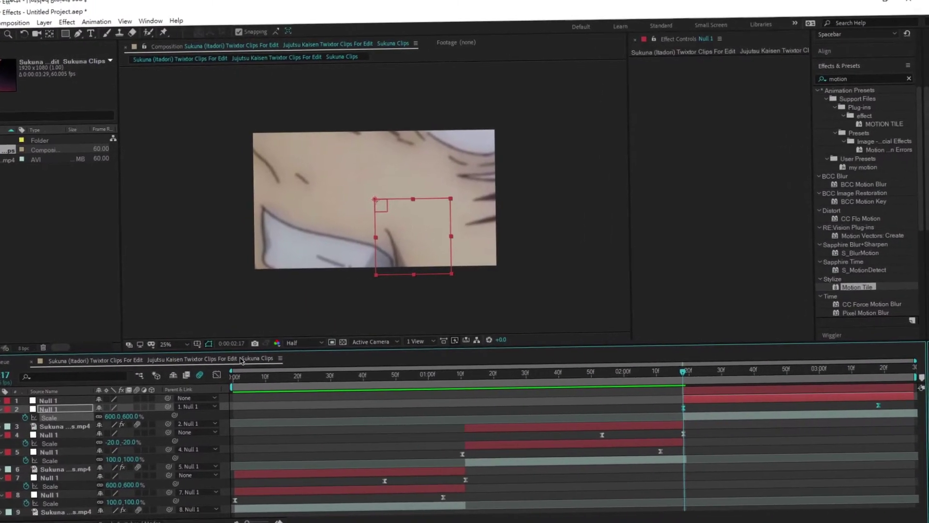
# Drag layer 2's Scale curve handles for a steep drop from 600%, then preview the result
pyautogui.click(216, 374)
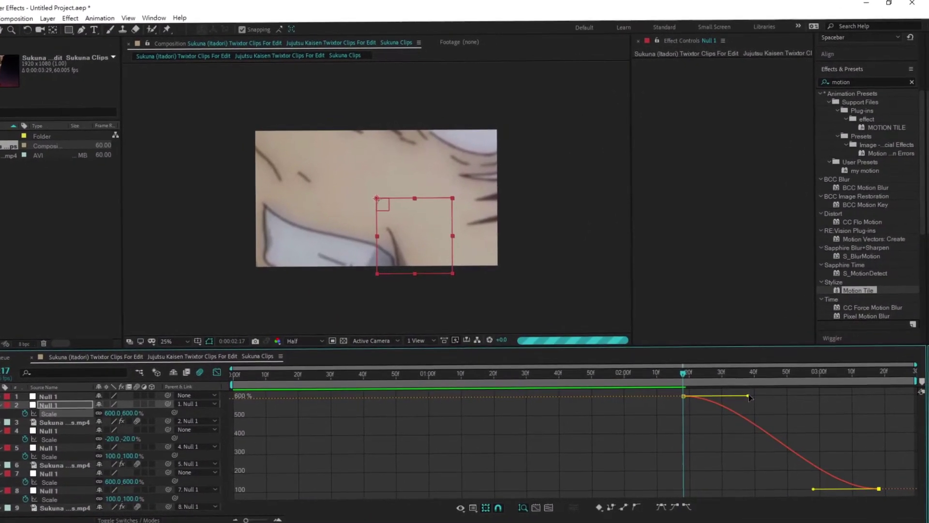
pyautogui.moveTo(753, 398); pyautogui.dragTo(622, 482)
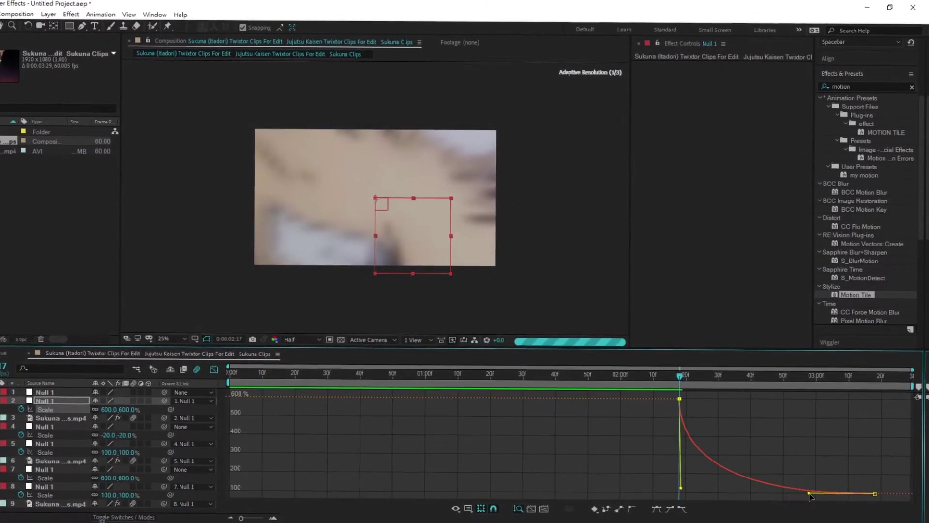
pyautogui.moveTo(813, 487); pyautogui.dragTo(691, 490)
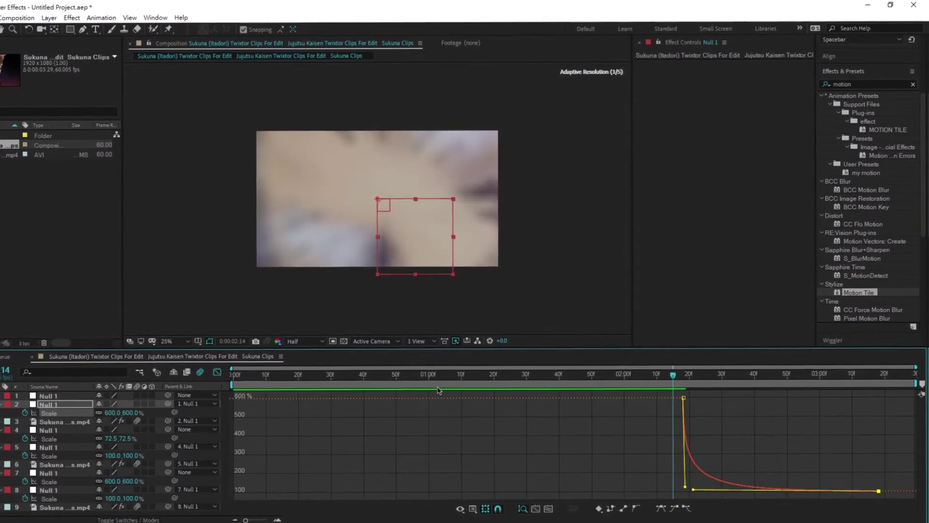
pyautogui.press('space')
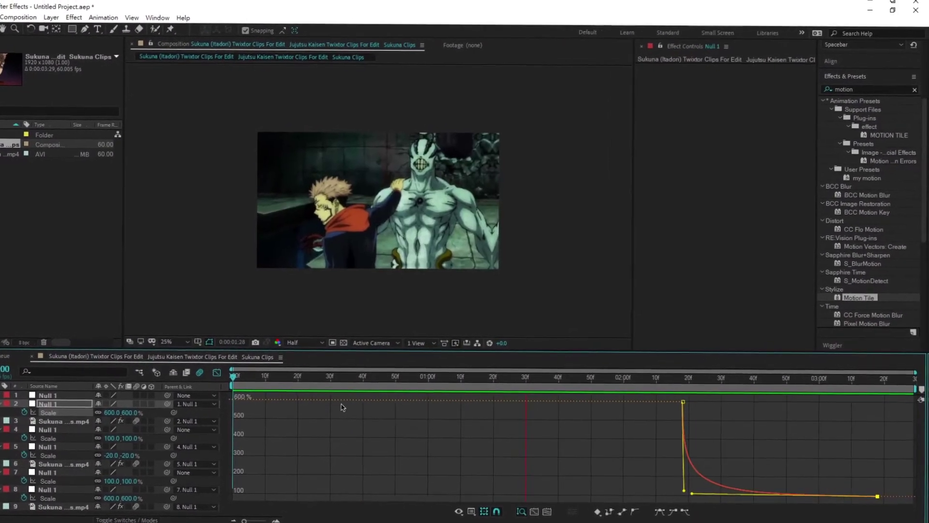
# Reveal the last Sukuna clip's Position and Rotation and separate Position into X and Y
pyautogui.click(219, 372)
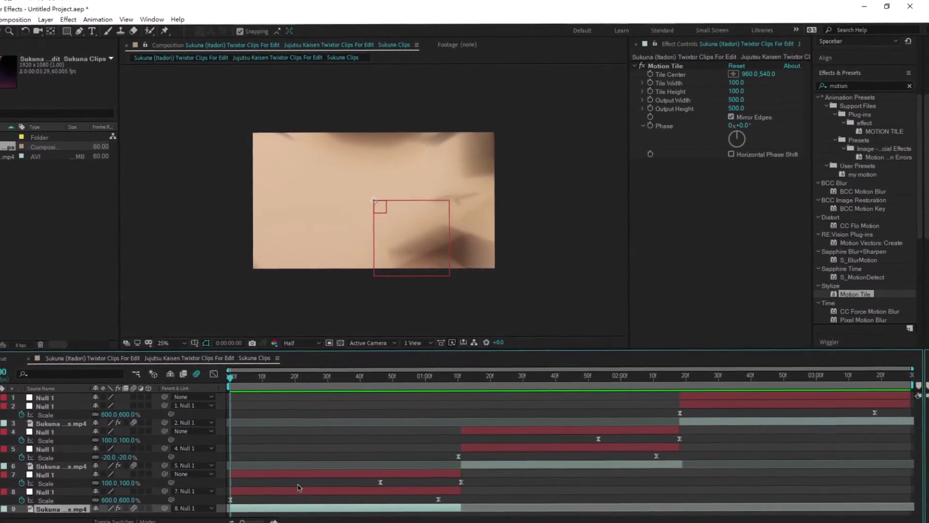
pyautogui.press('p')
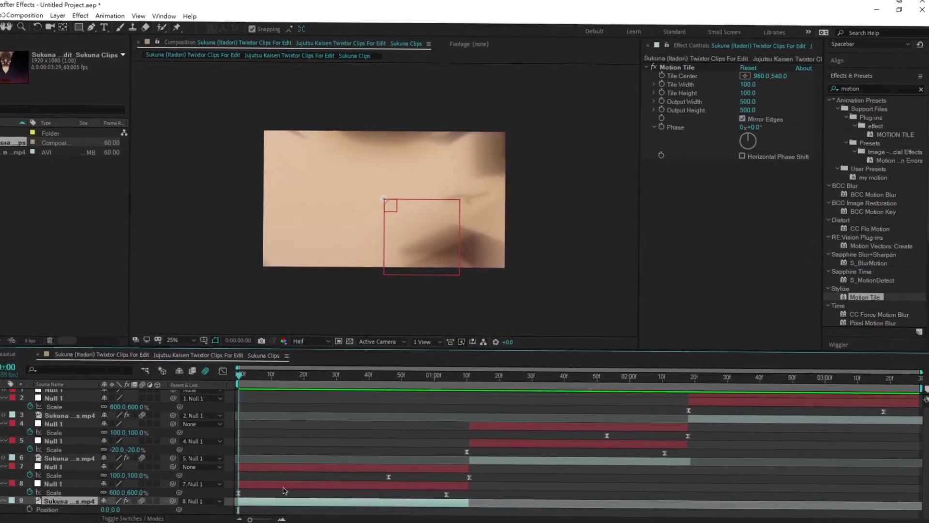
pyautogui.hotkey('shift', 'r')
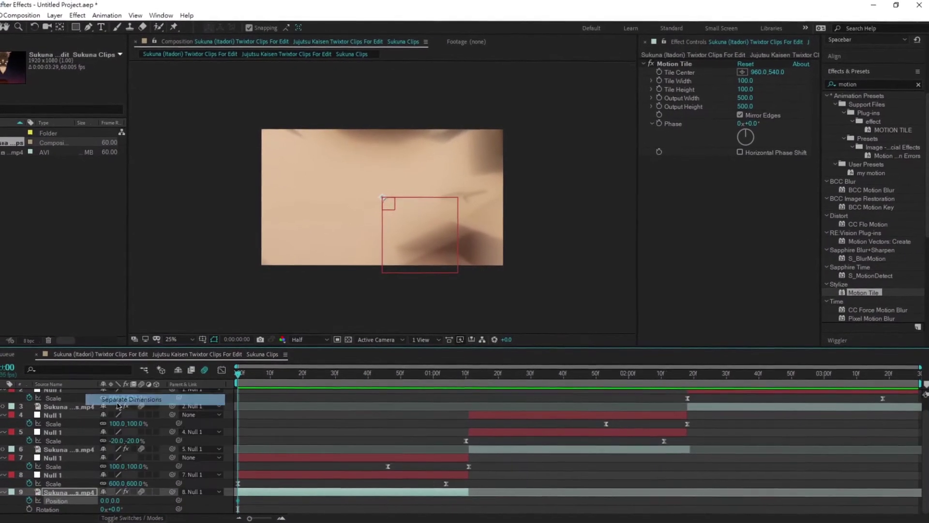
pyautogui.click(117, 401)
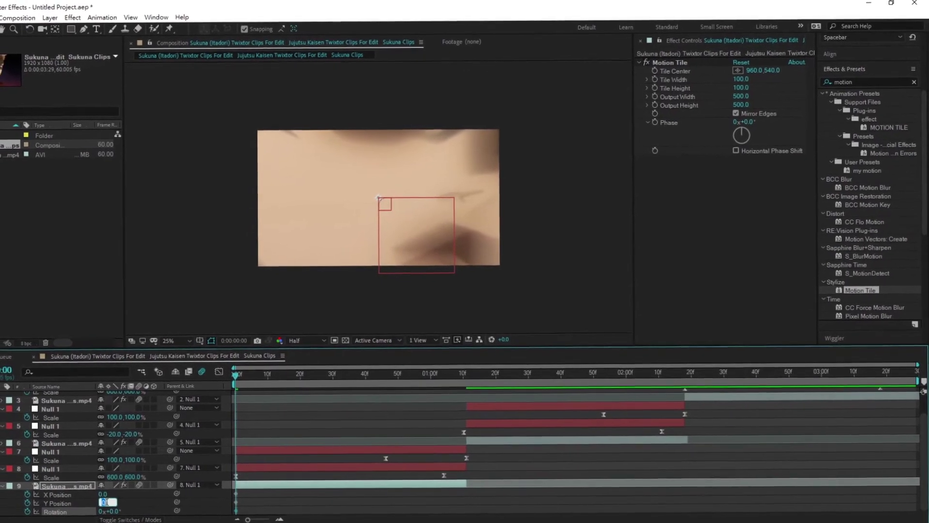
# Set the clip's Y Position to 60 and Rotation to 4°
pyautogui.write('60')
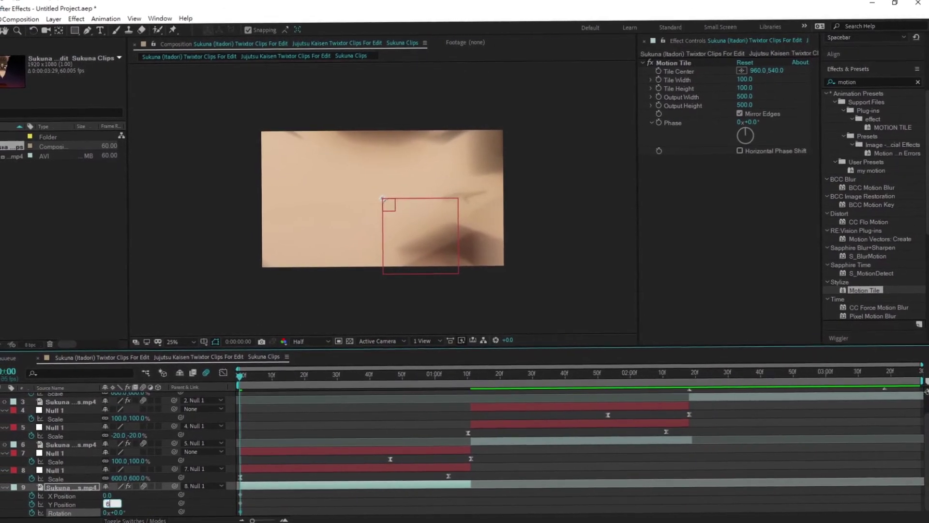
pyautogui.press('Return')
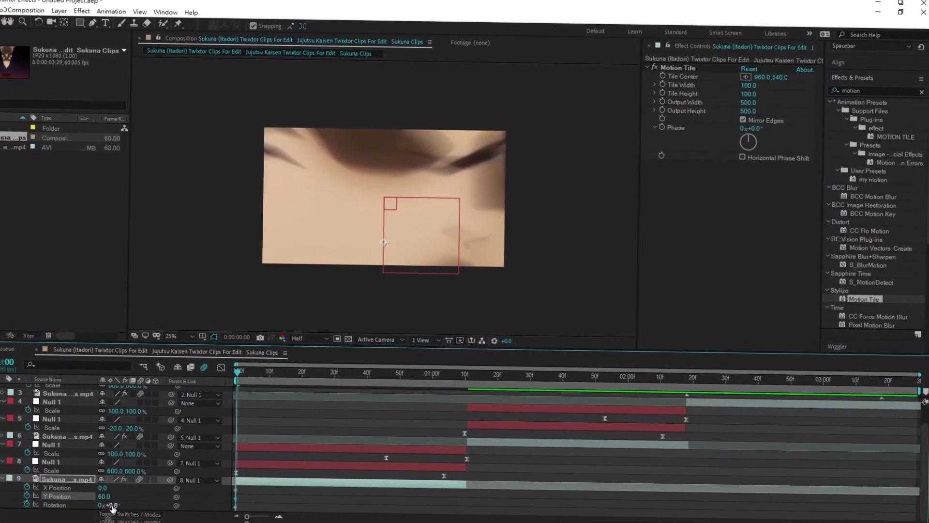
pyautogui.click(113, 506)
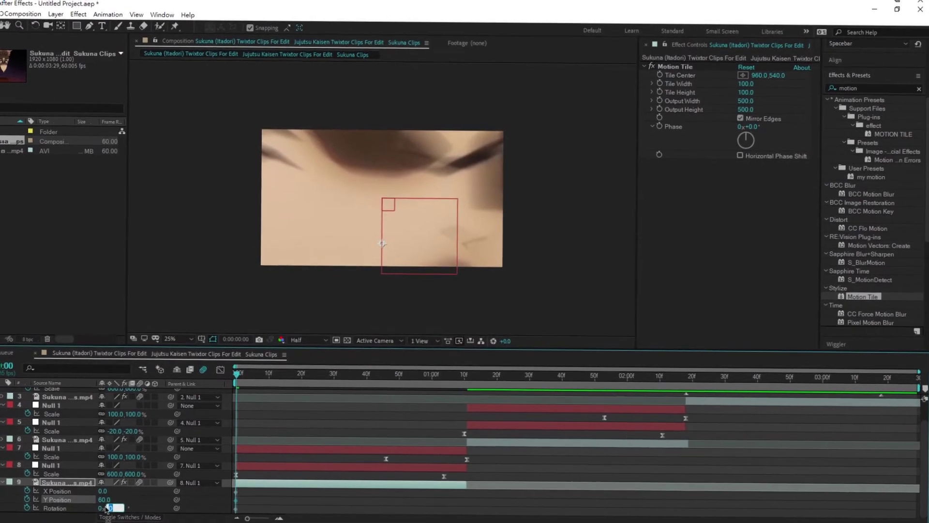
pyautogui.write('x+4')
pyautogui.press('Return')
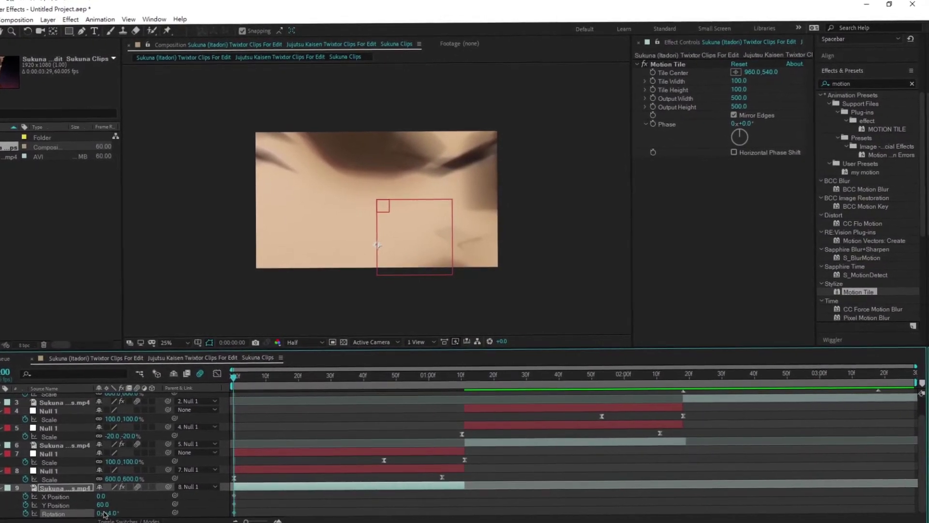
pyautogui.moveTo(237, 376); pyautogui.dragTo(345, 383)
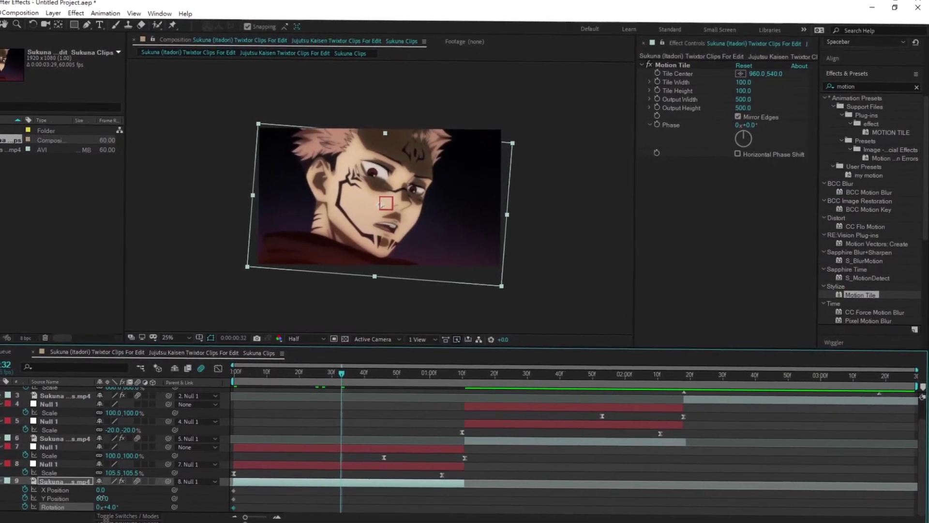
# At frame 32, set Y Position to -60 and Rotation to -4°
pyautogui.click(102, 498)
pyautogui.write('-60')
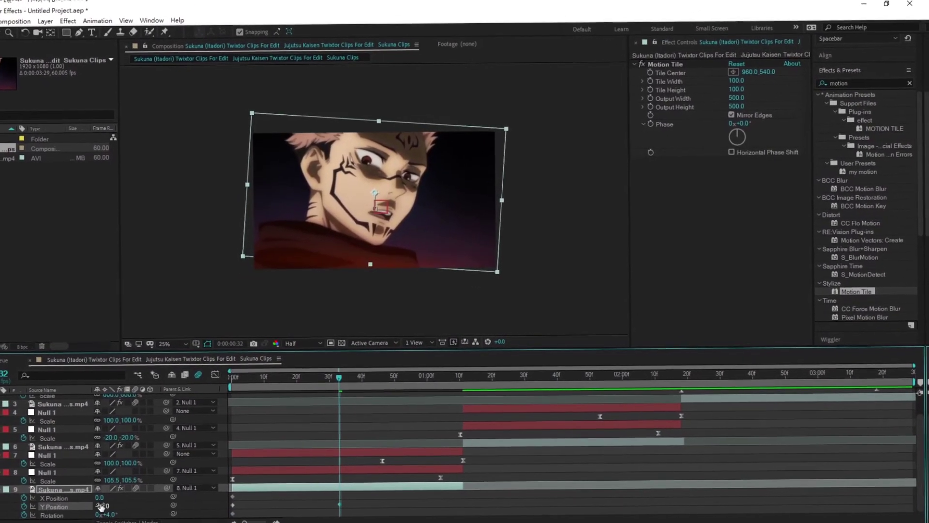
pyautogui.press('Return')
pyautogui.moveTo(114, 507); pyautogui.dragTo(111, 506)
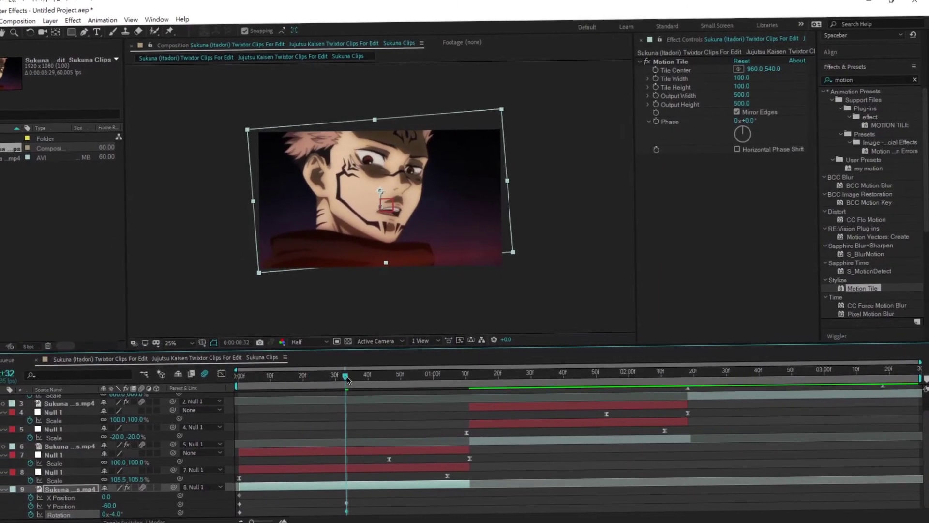
# At 1:10, return Y Position to 60, then Easy Ease all the shake keyframes
pyautogui.moveTo(348, 380); pyautogui.dragTo(464, 375)
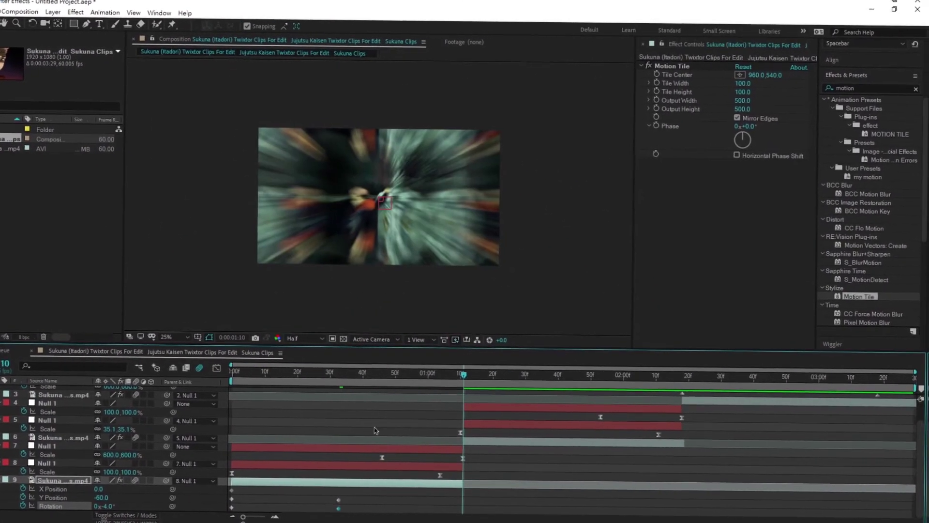
pyautogui.moveTo(103, 503); pyautogui.dragTo(103, 505)
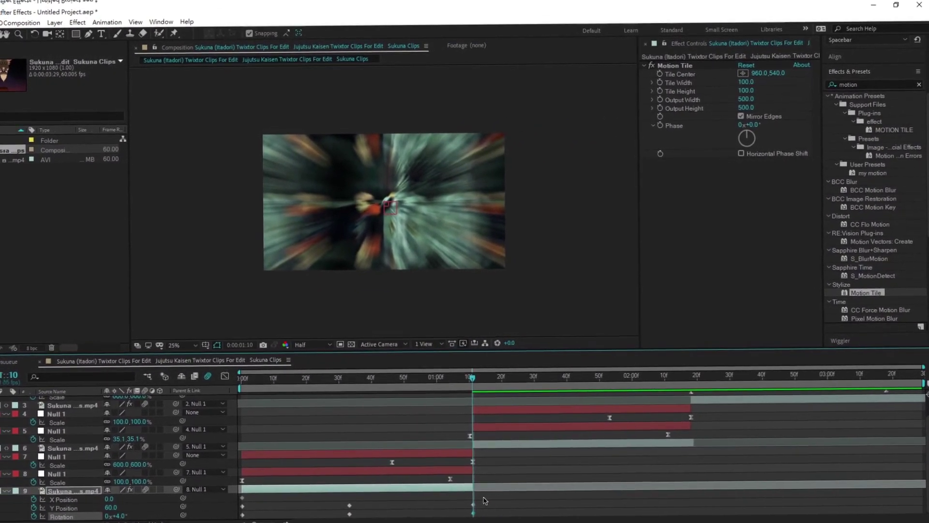
pyautogui.moveTo(472, 514); pyautogui.dragTo(203, 493)
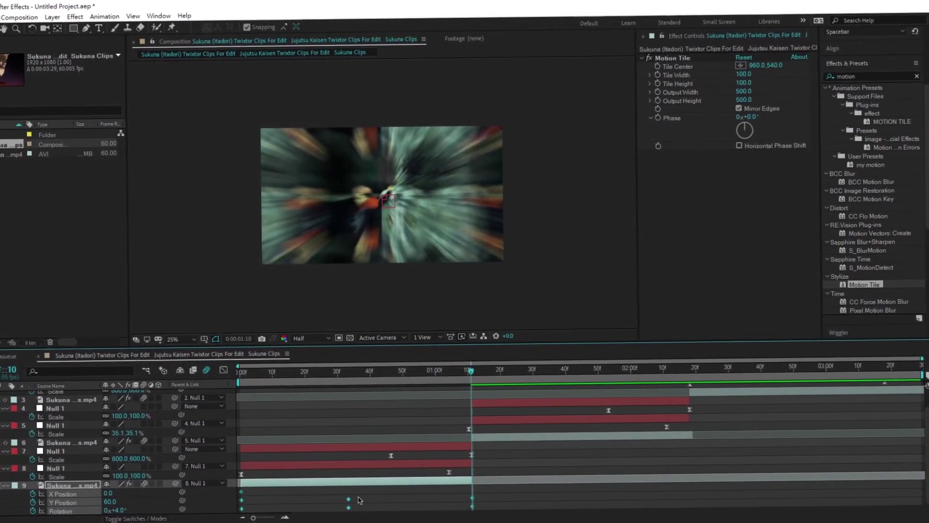
pyautogui.press('F9')
pyautogui.press('Home')
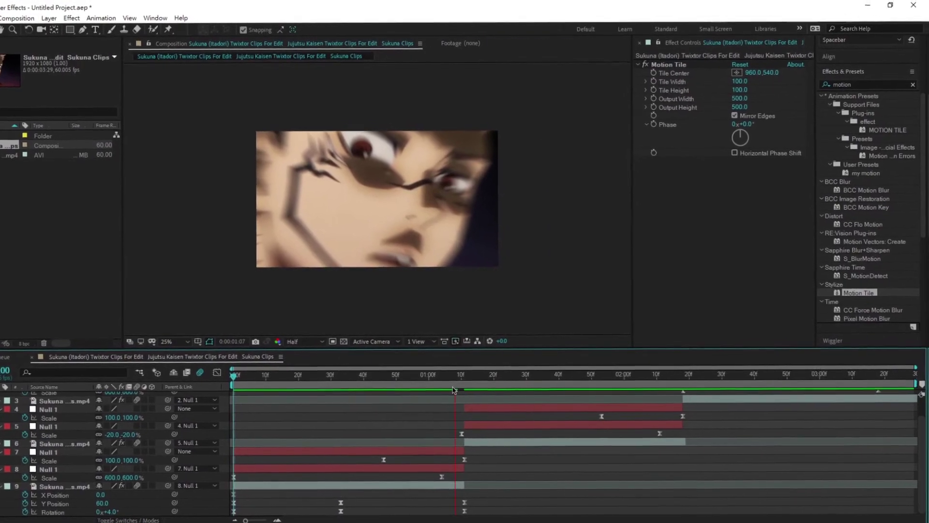
# Stop playback and scrub between frame 32 and 1:10 to check the shake
pyautogui.press('space')
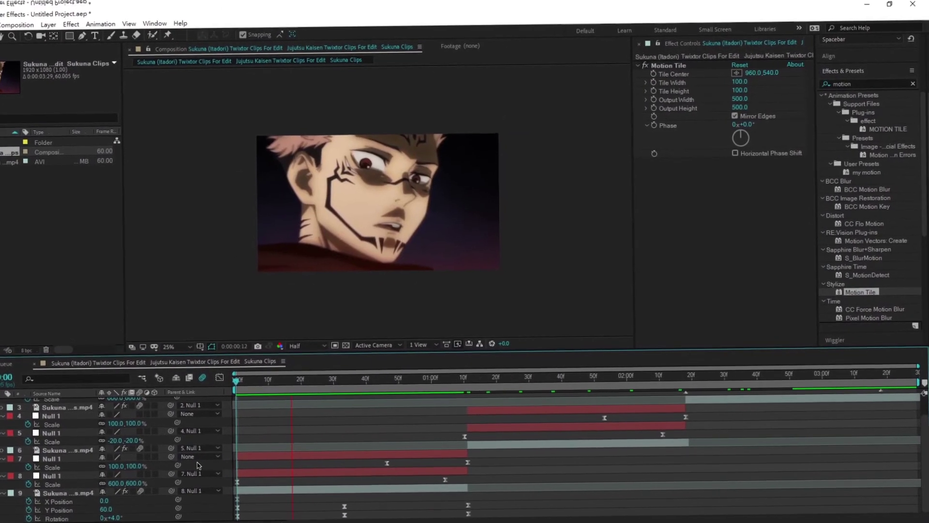
pyautogui.moveTo(463, 379); pyautogui.dragTo(393, 376)
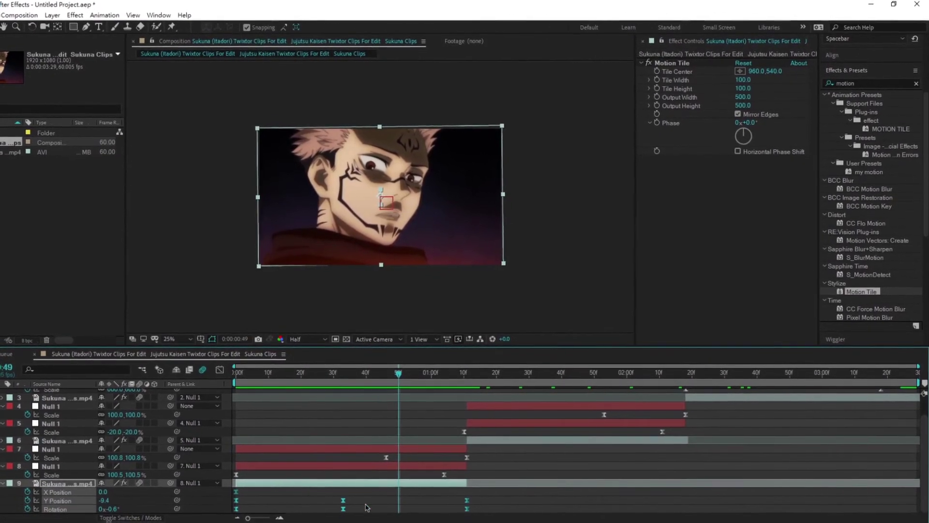
pyautogui.moveTo(400, 385); pyautogui.dragTo(466, 378)
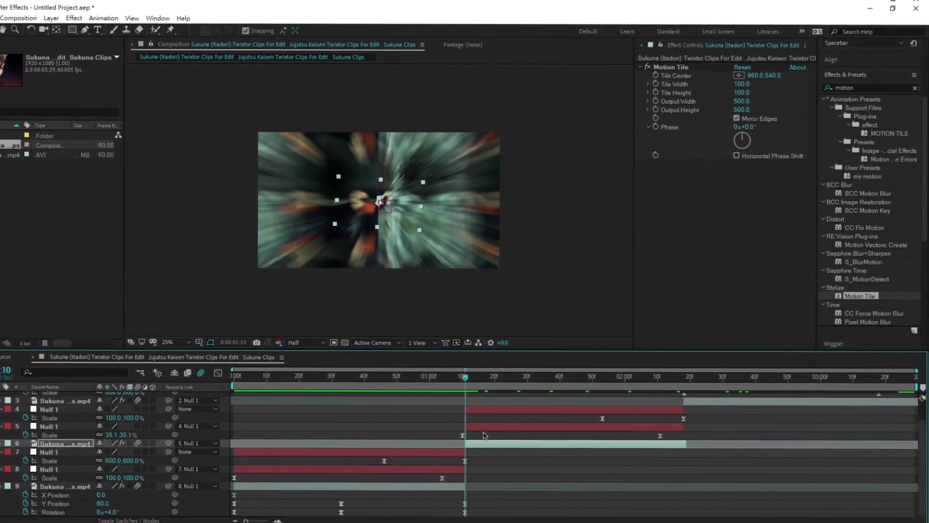
# Paste the shake keyframes onto the second and third clips at their starts, then preview
pyautogui.moveTo(465, 377)
pyautogui.mouseDown()
pyautogui.moveTo(681, 375)
pyautogui.moveTo(688, 401)
pyautogui.moveTo(668, 386)
pyautogui.mouseUp()
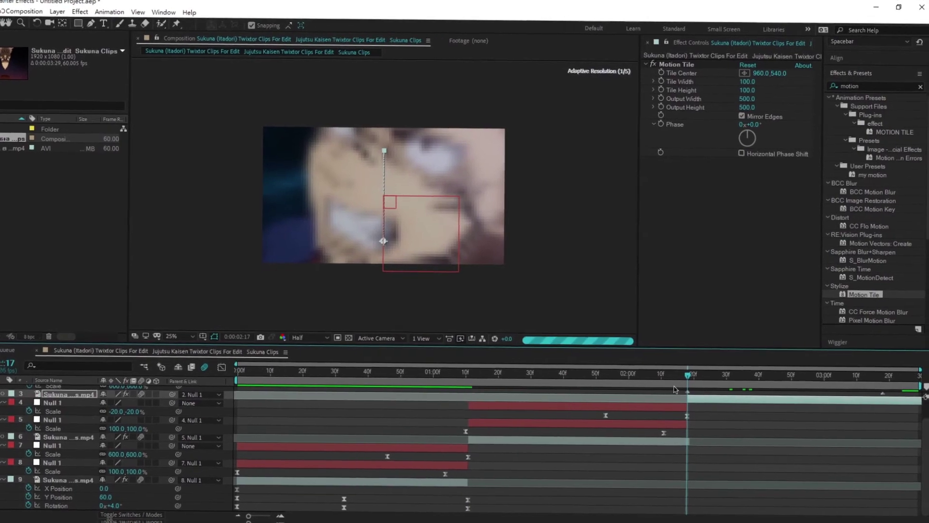
pyautogui.press('u')
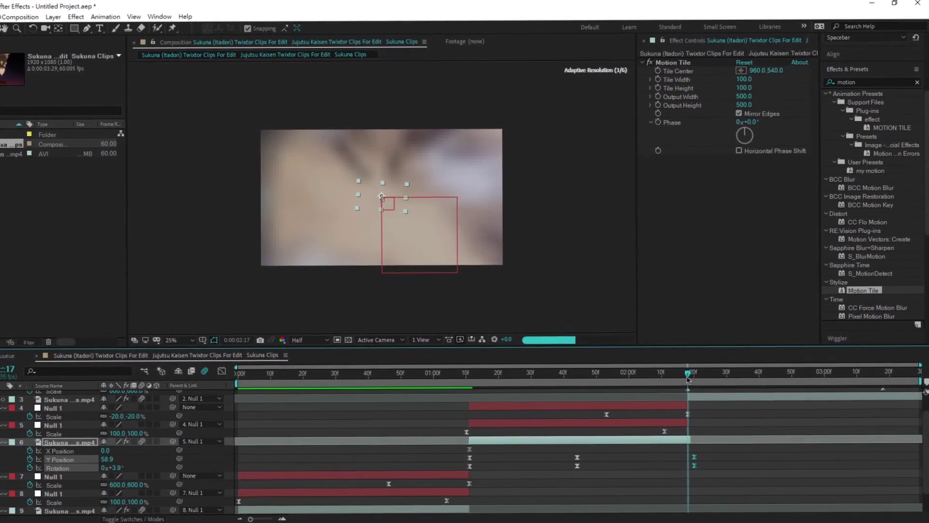
pyautogui.hotkey('ctrl', 'v')
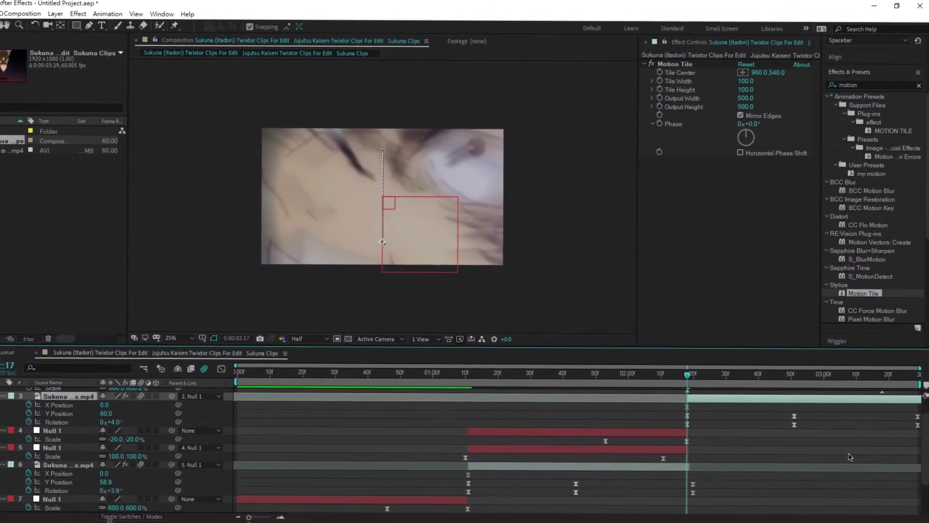
pyautogui.press('space')
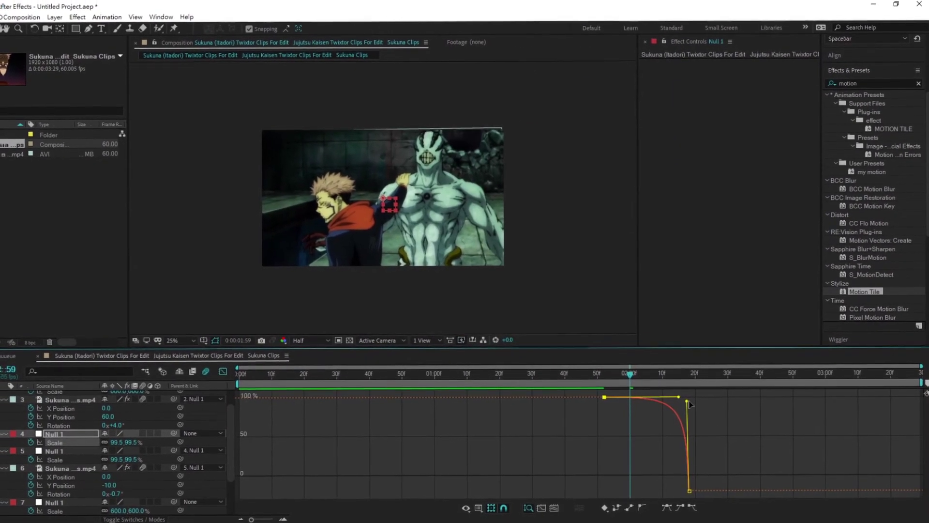
# Drag Null 1's scale bezier handle slightly to soften the zoom easing, then preview
pyautogui.moveTo(676, 398); pyautogui.dragTo(674, 396)
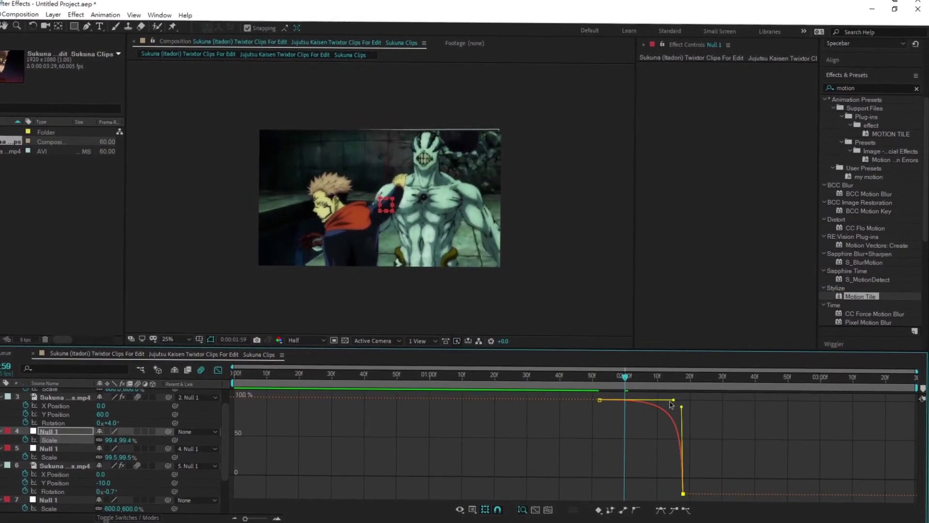
pyautogui.press('space')
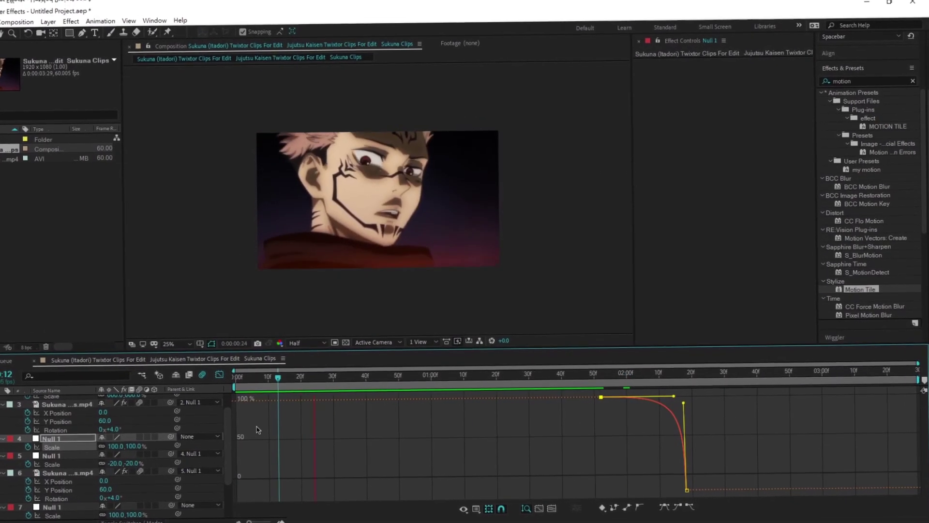